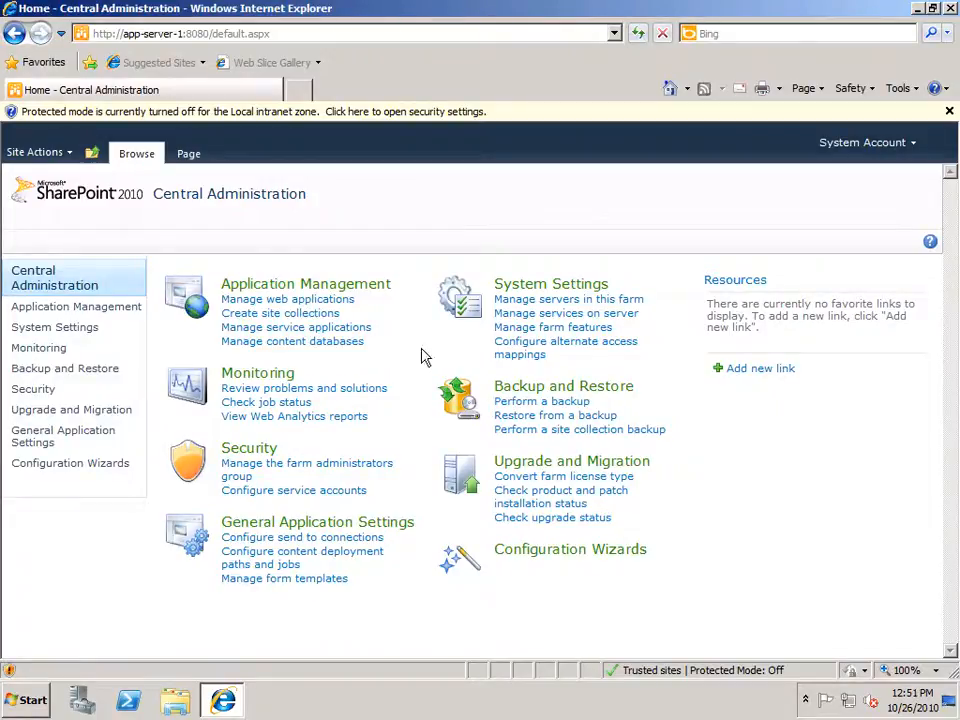
Review the target applications defined in the Secure Store Service, then return to the service applications list.
{"action": "left_click", "coordinate": [345, 335]}
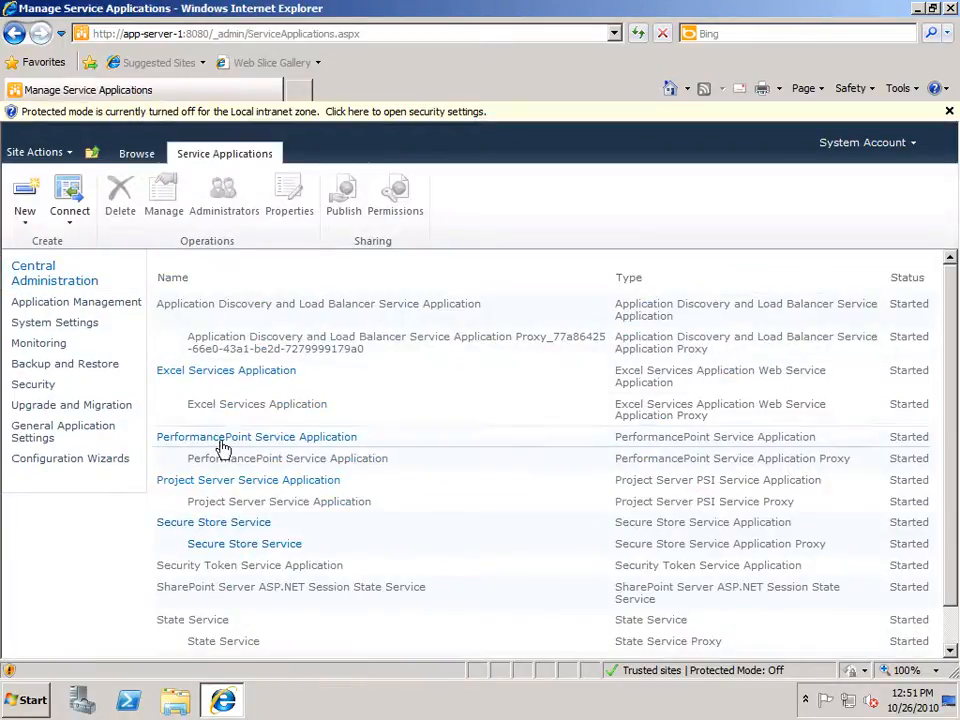
{"action": "left_click", "coordinate": [208, 526]}
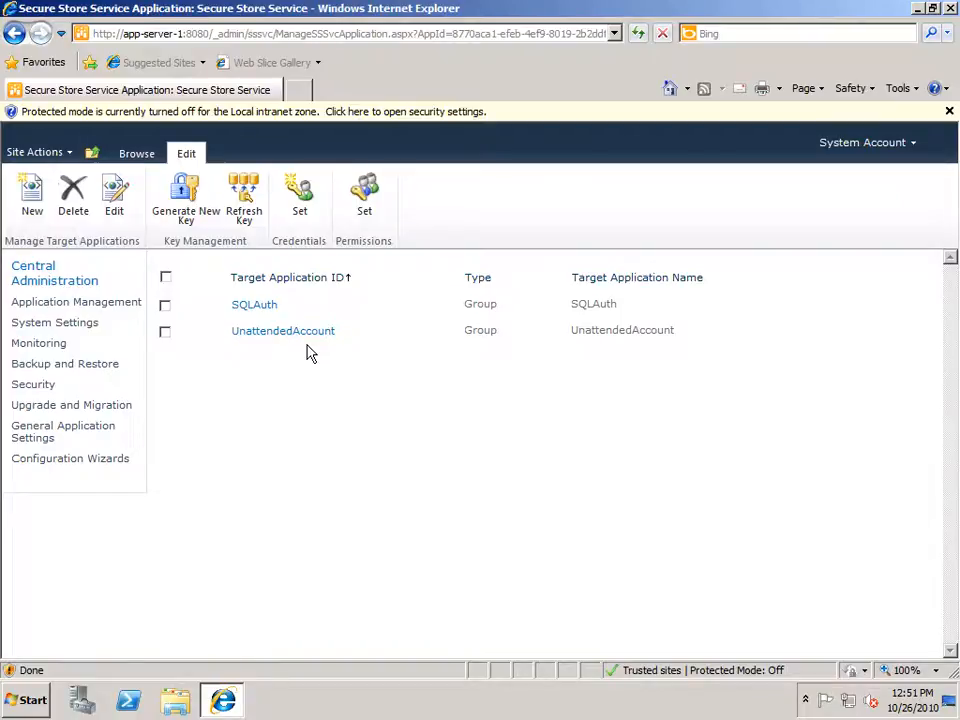
{"action": "left_click", "coordinate": [92, 157]}
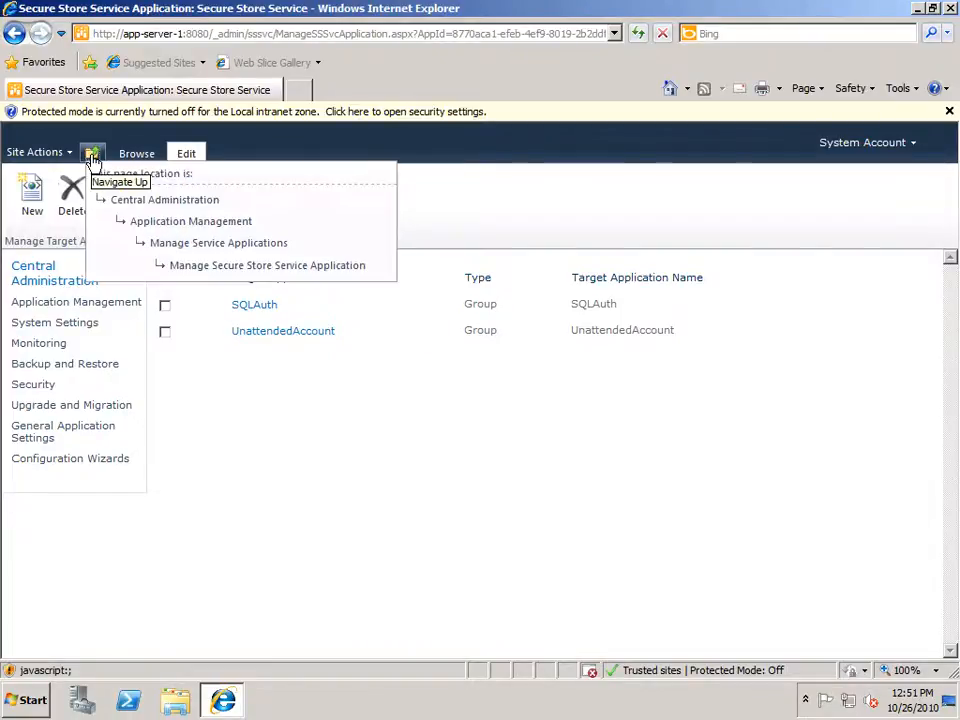
{"action": "left_click", "coordinate": [205, 246]}
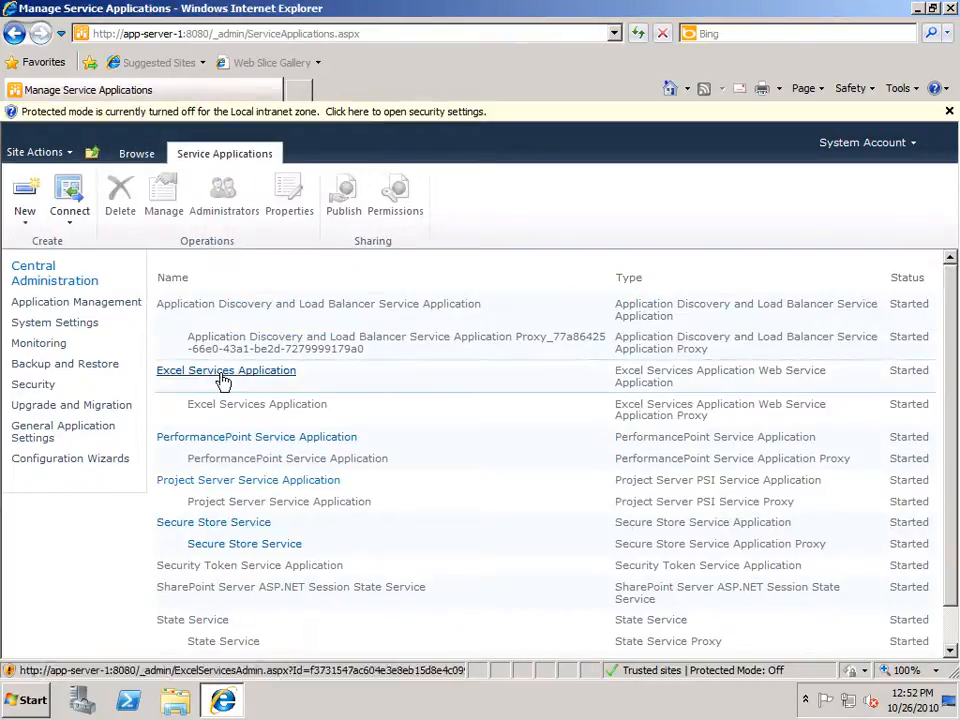
Set the Excel Services Application's unattended service account Application ID to UnattendedAccount in its global settings.
{"action": "left_click", "coordinate": [222, 377]}
{"action": "left_click", "coordinate": [196, 285]}
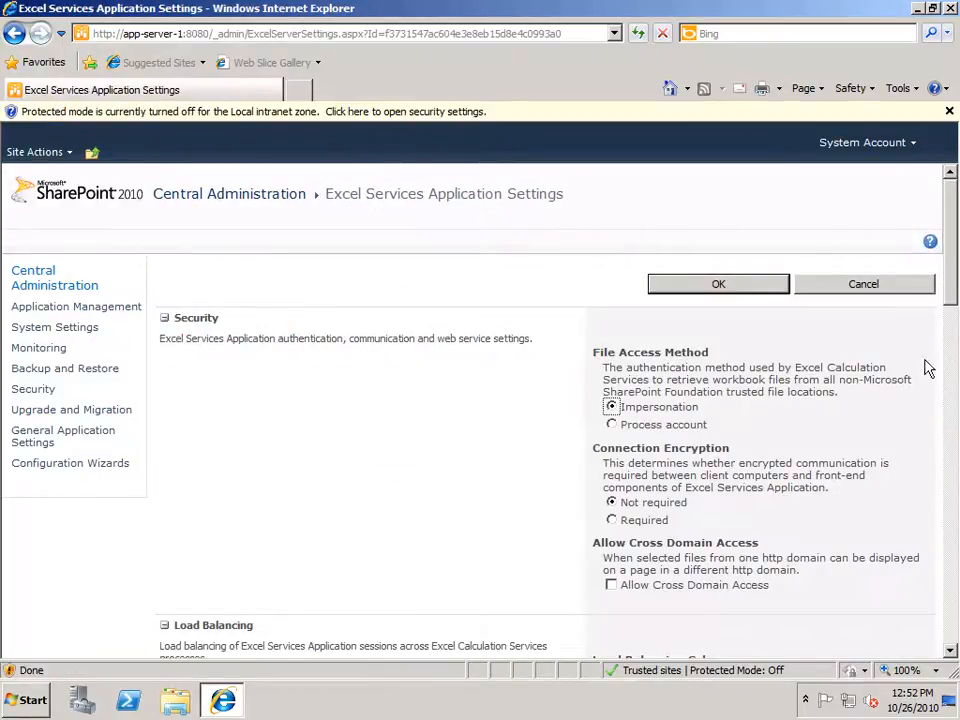
{"action": "left_click_drag", "start_coordinate": [953, 311], "coordinate": [951, 640]}
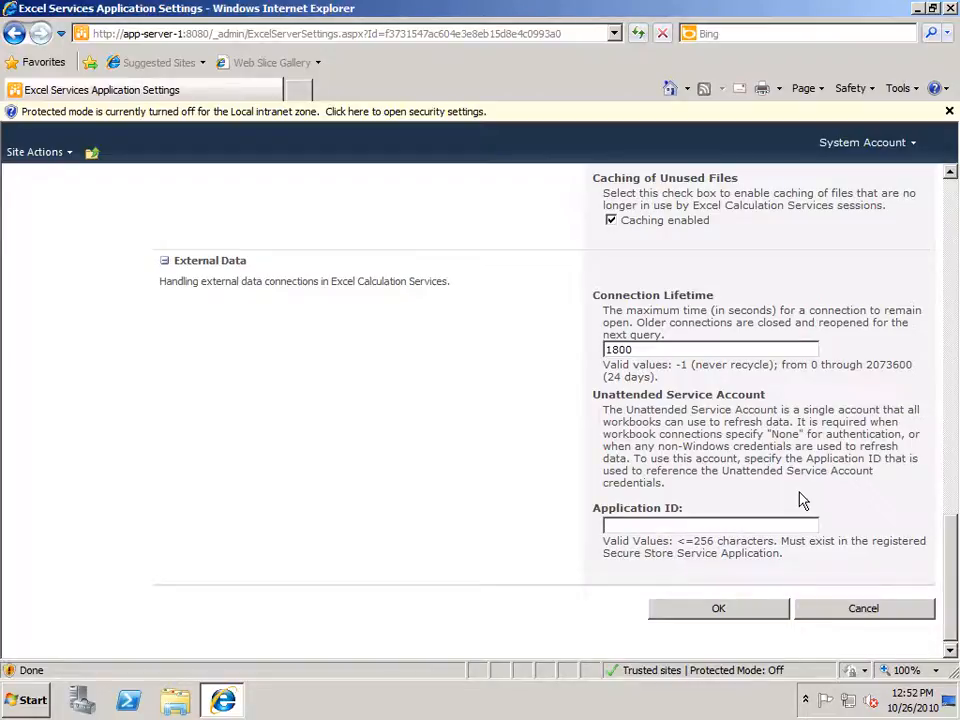
{"action": "type", "text": "UnattendedAccount"}
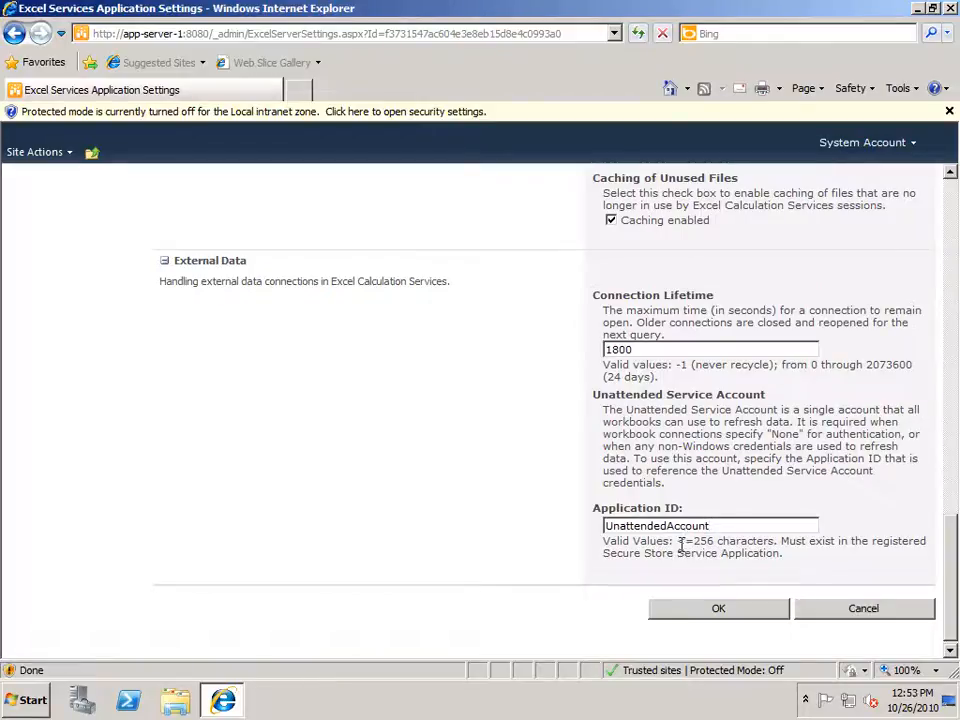
{"action": "left_click", "coordinate": [700, 612]}
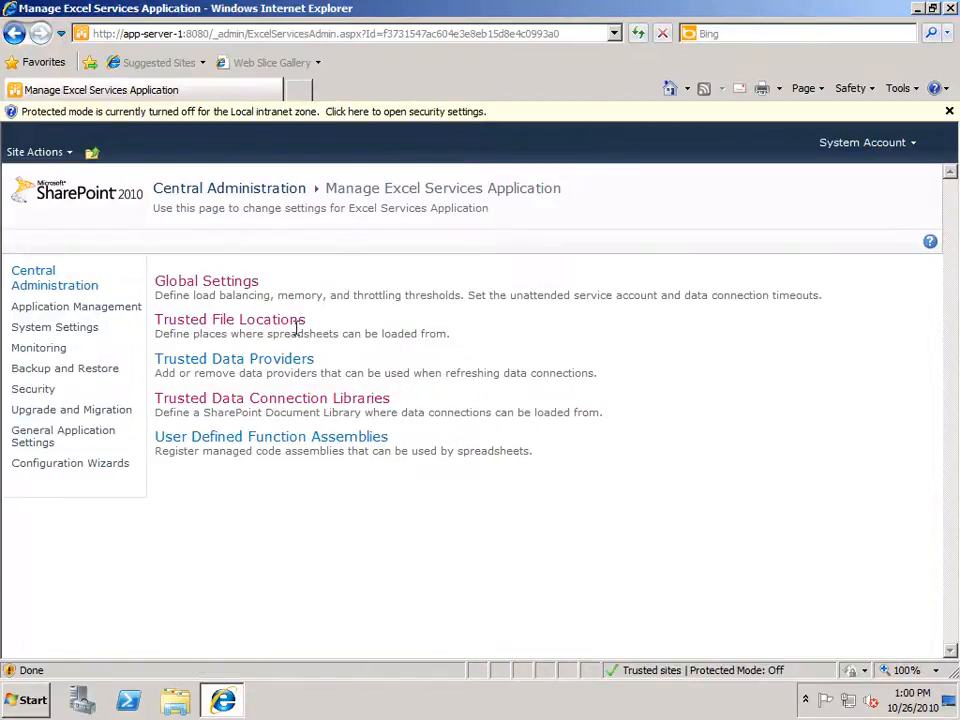
Review the Excel Services trusted file locations and trusted data connection libraries.
{"action": "left_click", "coordinate": [266, 322]}
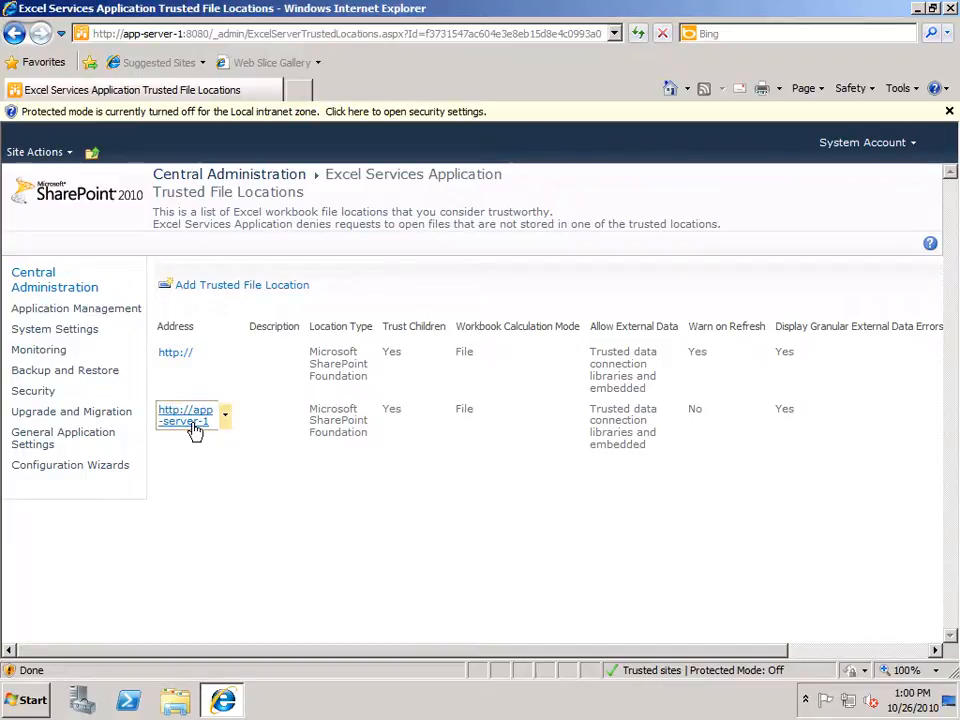
{"action": "left_click", "coordinate": [17, 34]}
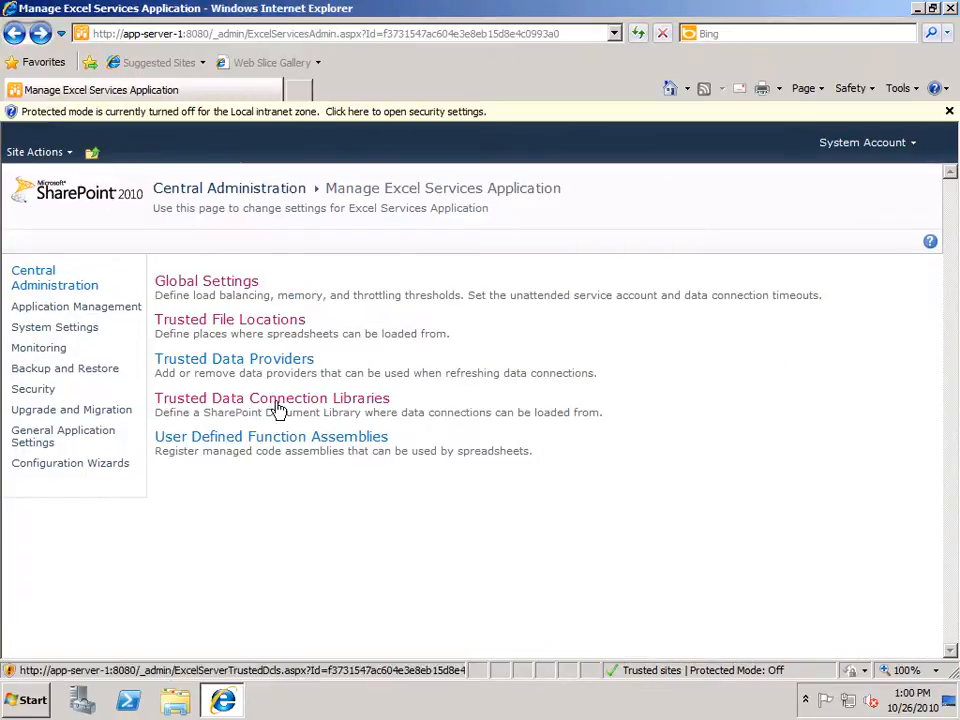
{"action": "left_click", "coordinate": [279, 402]}
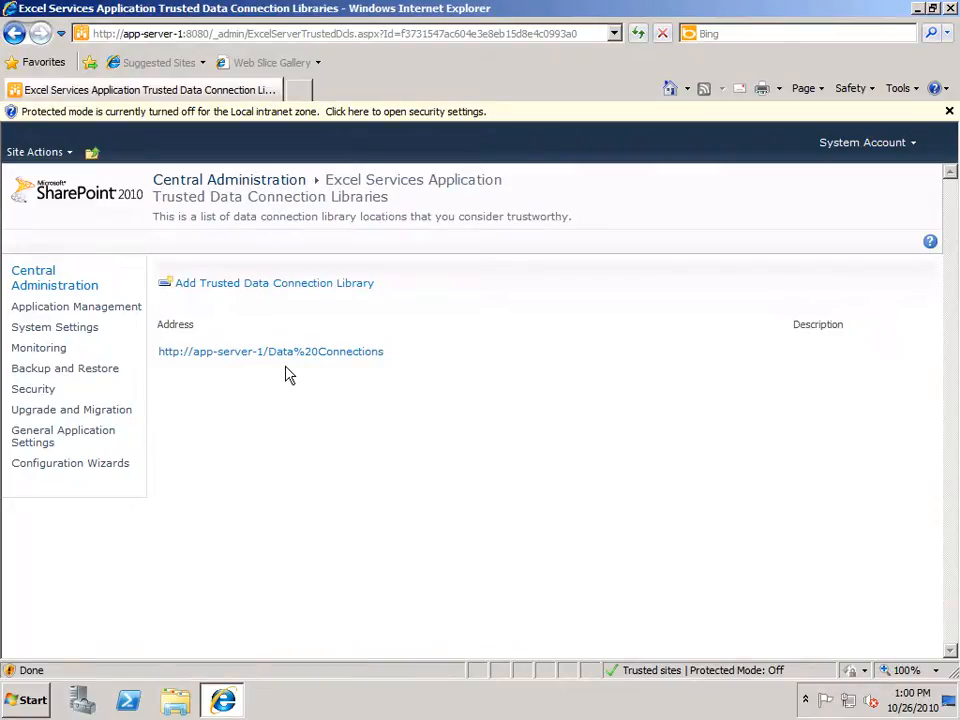
{"action": "left_click", "coordinate": [15, 38]}
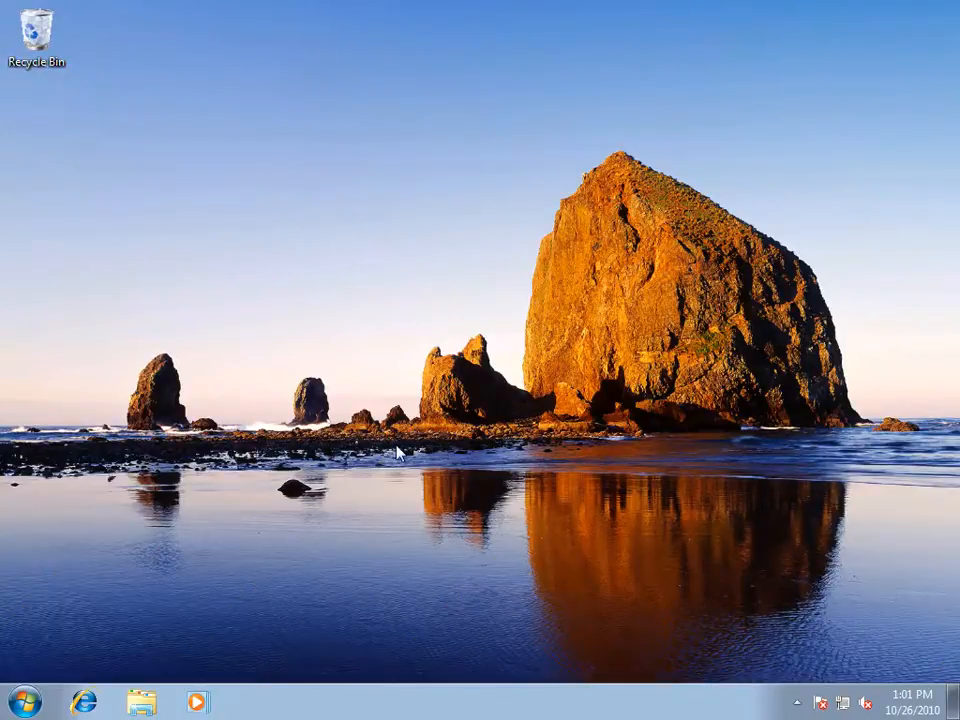
Switch to the desktop and launch Microsoft Excel 2010.
{"action": "left_click", "coordinate": [24, 702]}
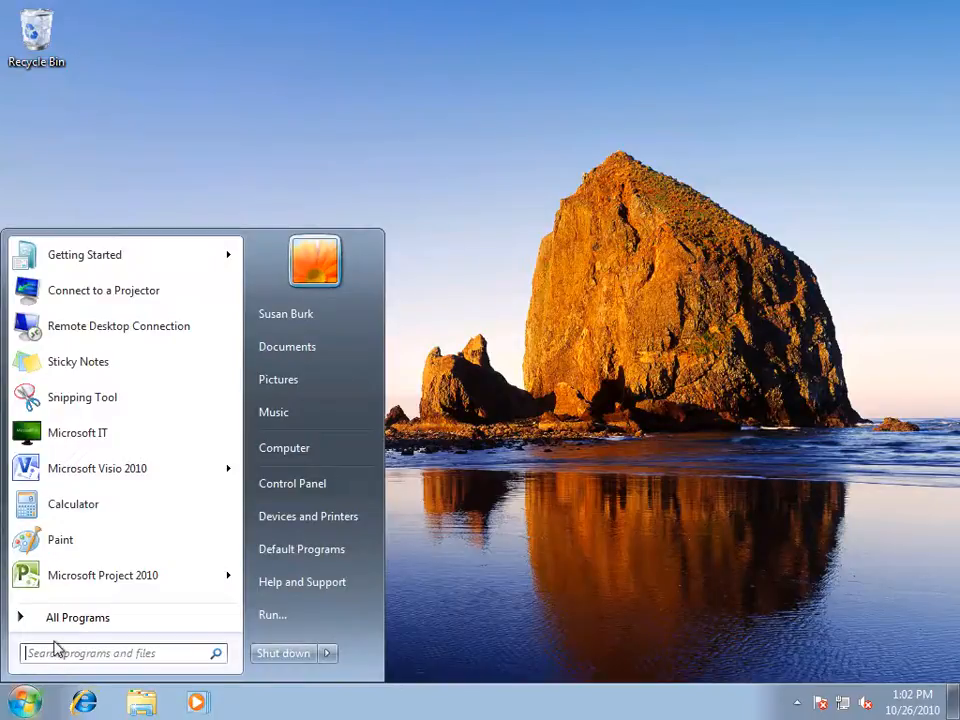
{"action": "left_click", "coordinate": [65, 620]}
{"action": "left_click", "coordinate": [62, 586]}
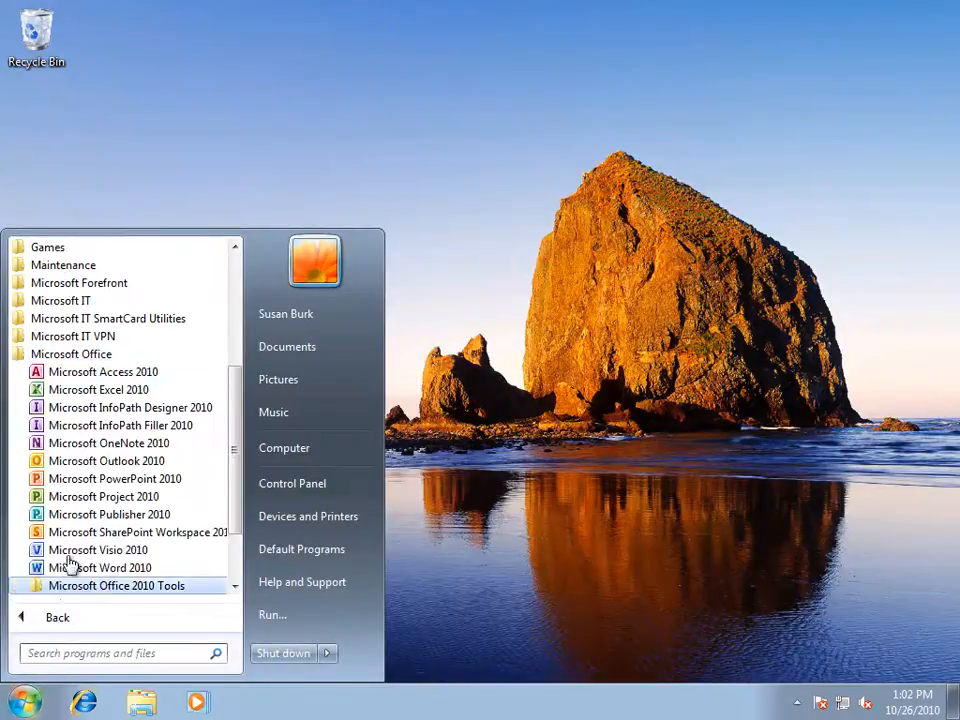
{"action": "left_click", "coordinate": [106, 390]}
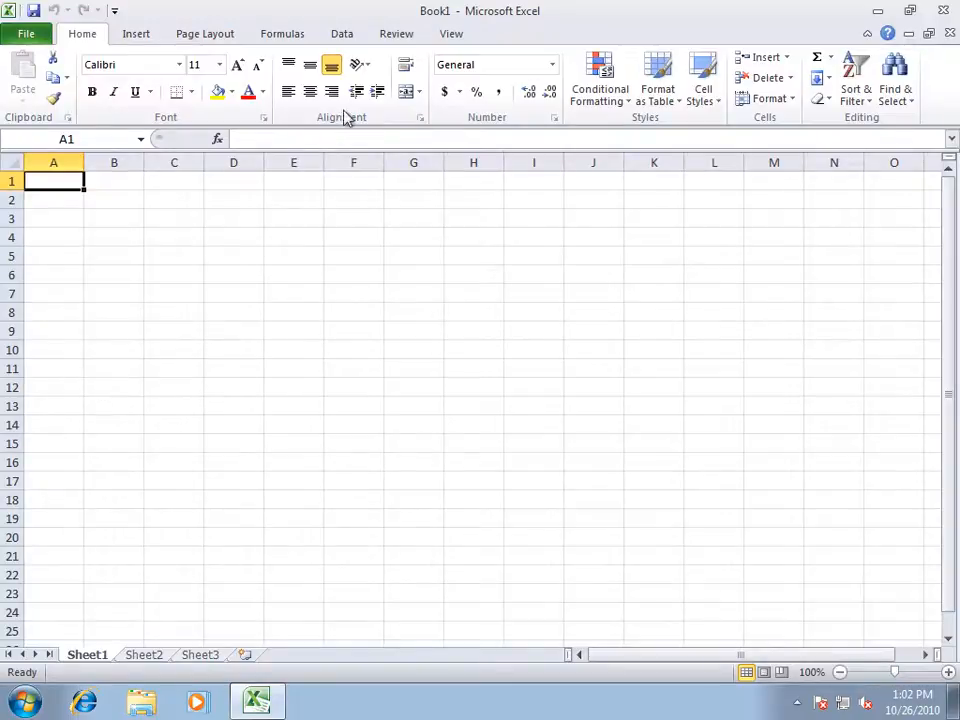
Start a new SQL Server data connection to server sql-server-1.
{"action": "left_click", "coordinate": [342, 36]}
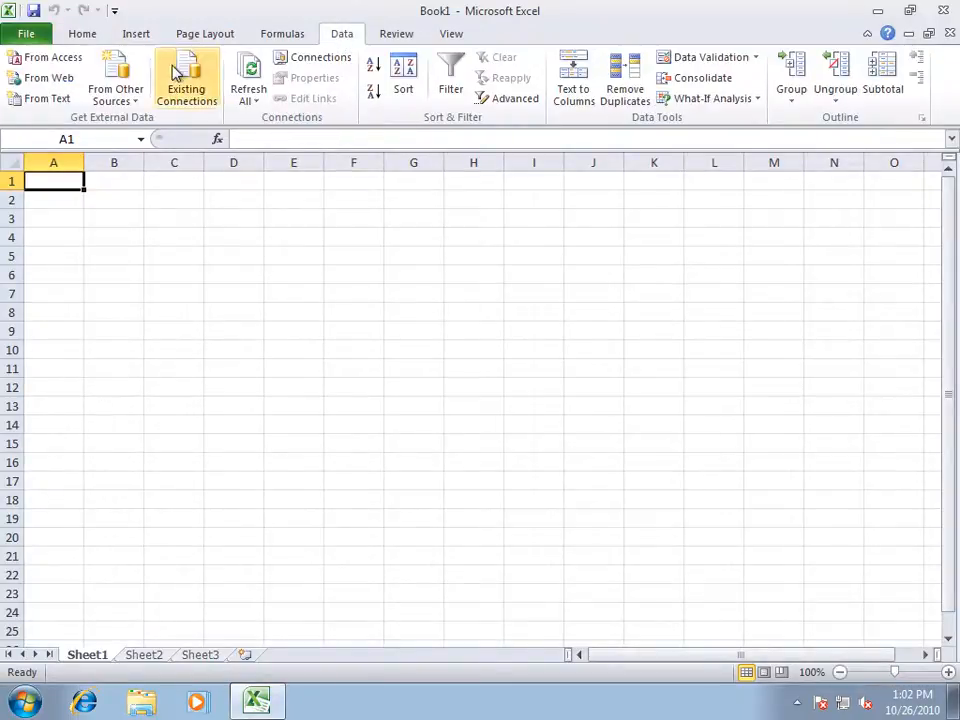
{"action": "left_click", "coordinate": [124, 80]}
{"action": "left_click", "coordinate": [170, 147]}
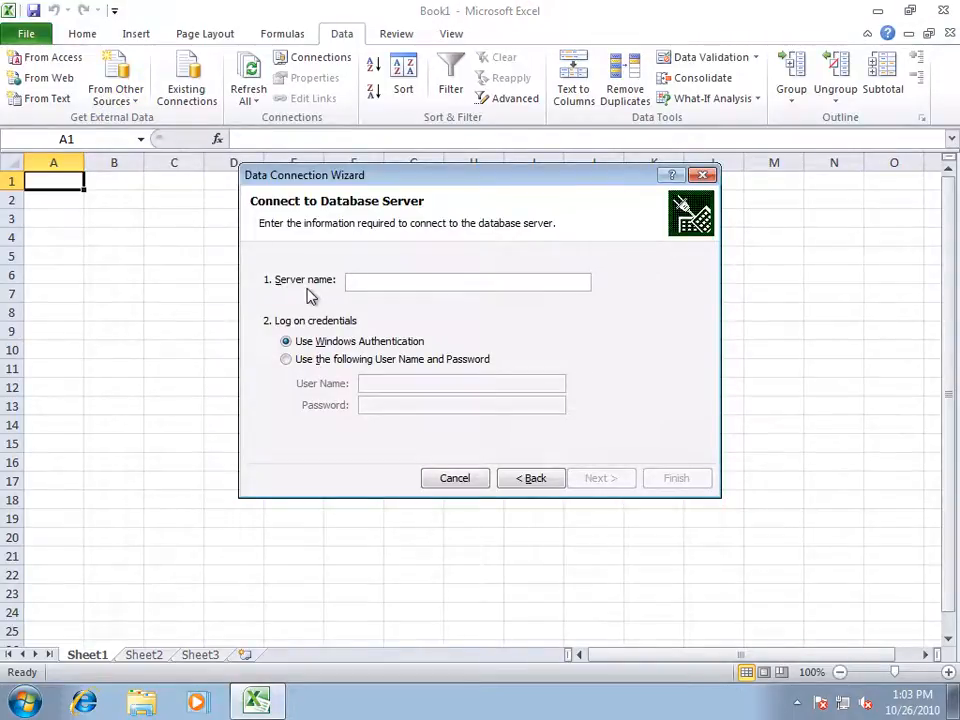
{"action": "type", "text": "sql-server-1"}
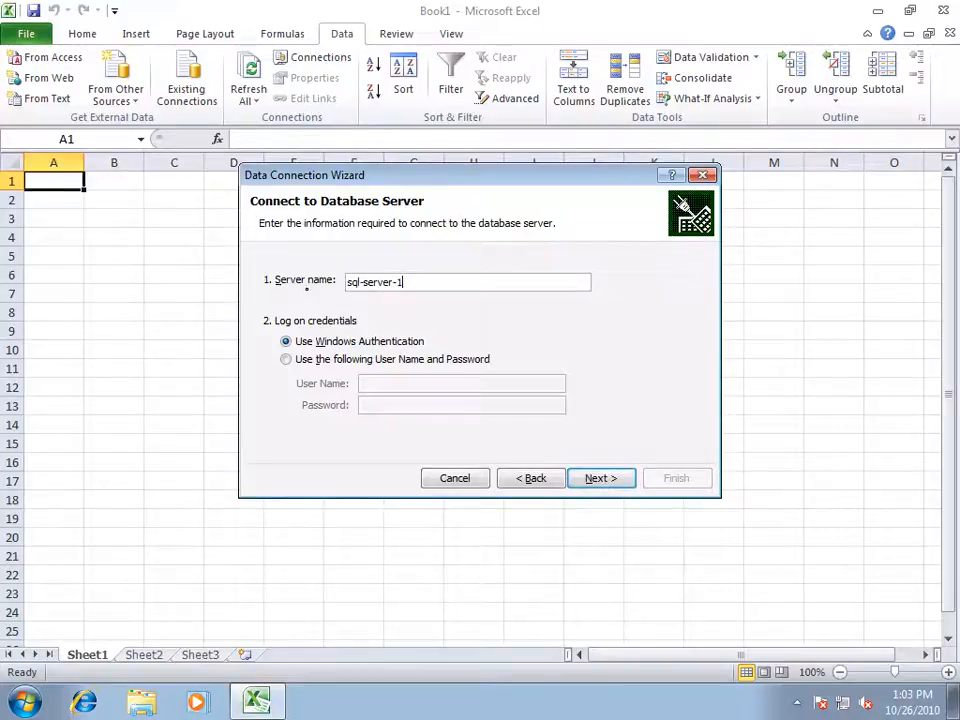
Log on with SQL credentials using user name SQLDataAccess and the account password, and continue.
{"action": "left_click", "coordinate": [287, 362]}
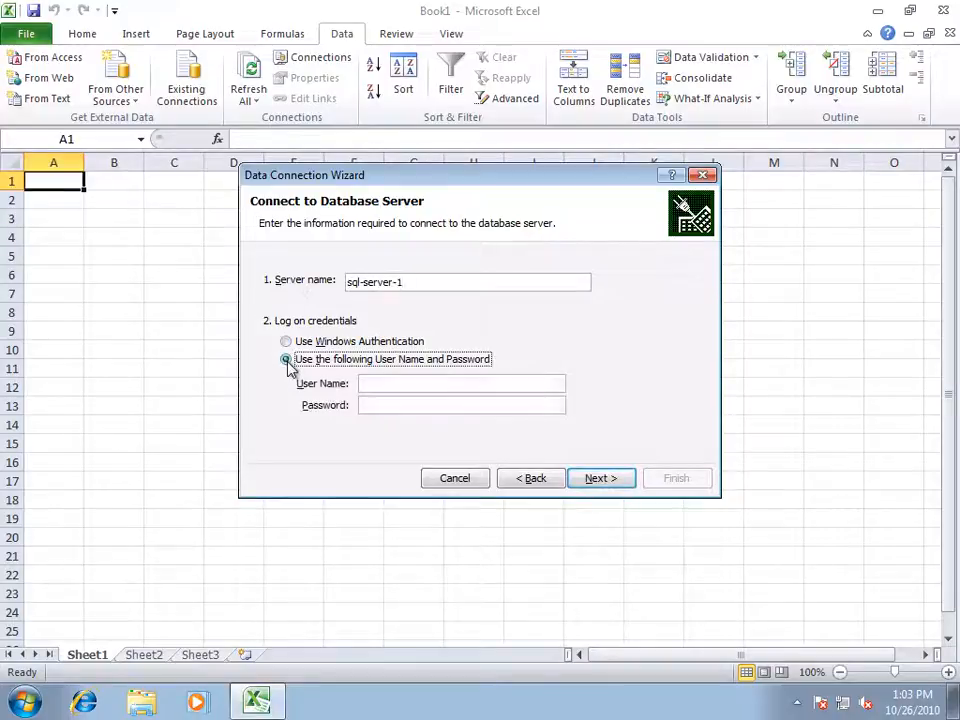
{"action": "left_click", "coordinate": [364, 384]}
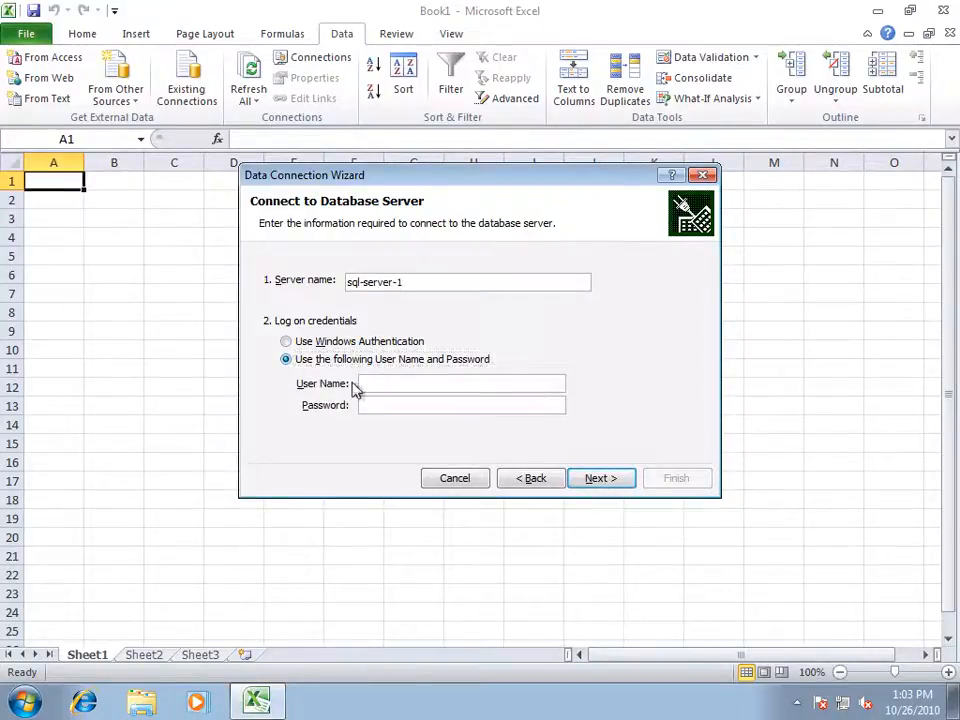
{"action": "type", "text": "SQLDataAccess"}
{"action": "key", "text": "Tab"}
{"action": "type", "text": "••••••••••"}
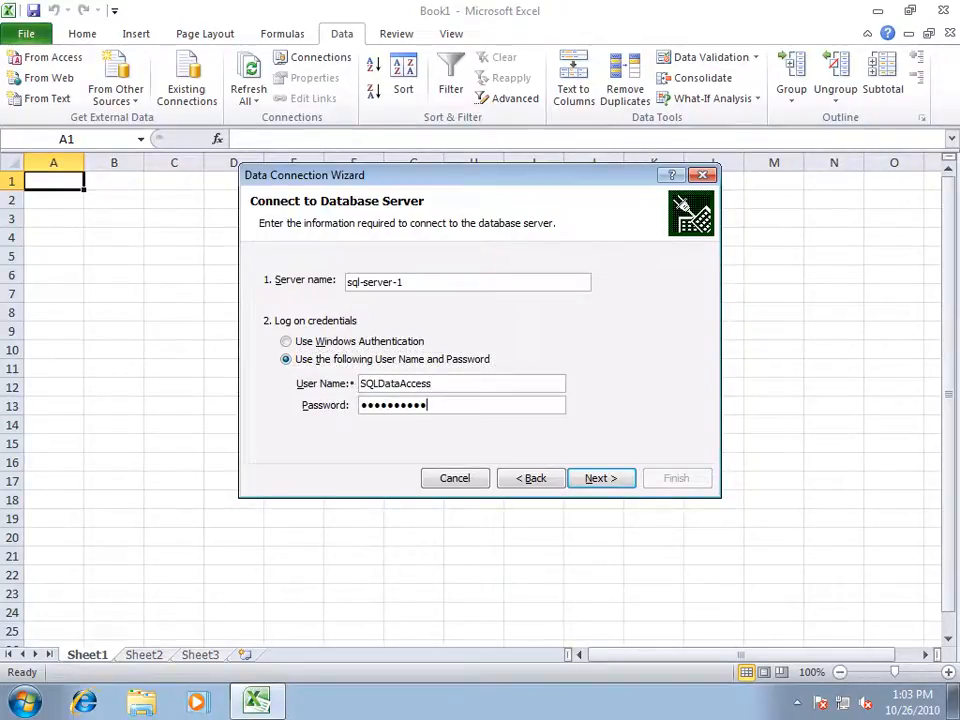
{"action": "left_click", "coordinate": [598, 478]}
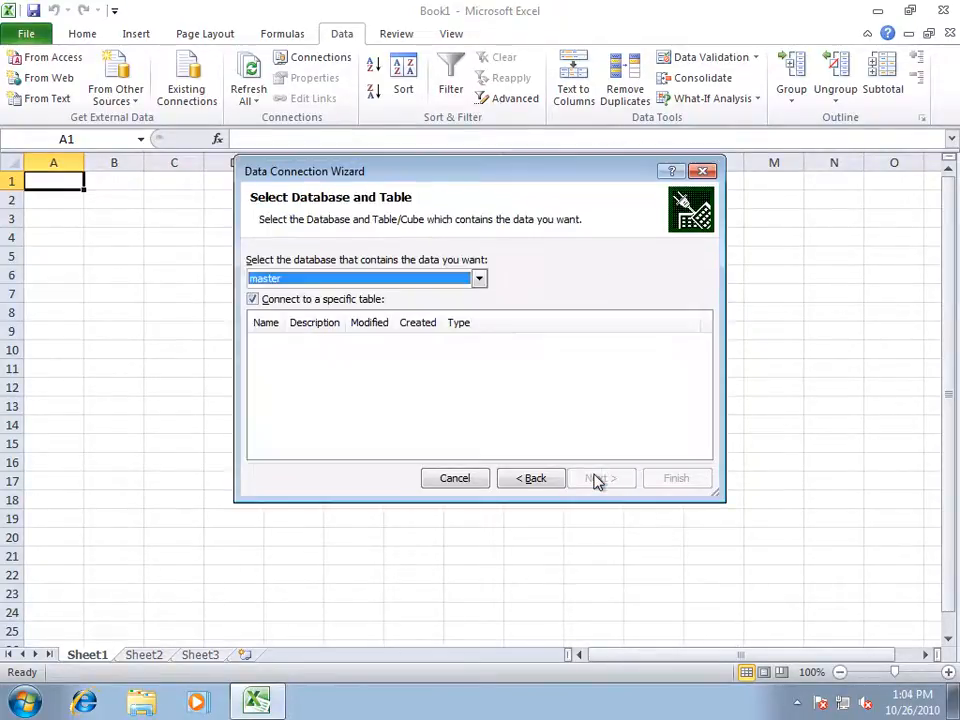
Select the LitwareServers database and its ServerStatus table, and continue.
{"action": "left_click", "coordinate": [480, 280]}
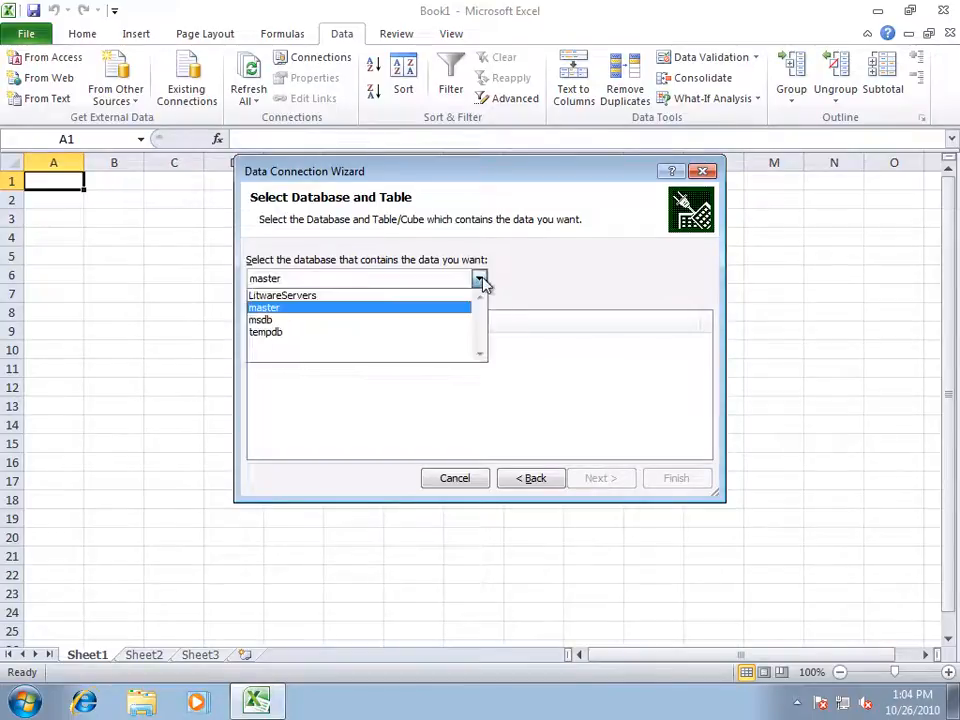
{"action": "left_click", "coordinate": [365, 298]}
{"action": "left_click", "coordinate": [320, 345]}
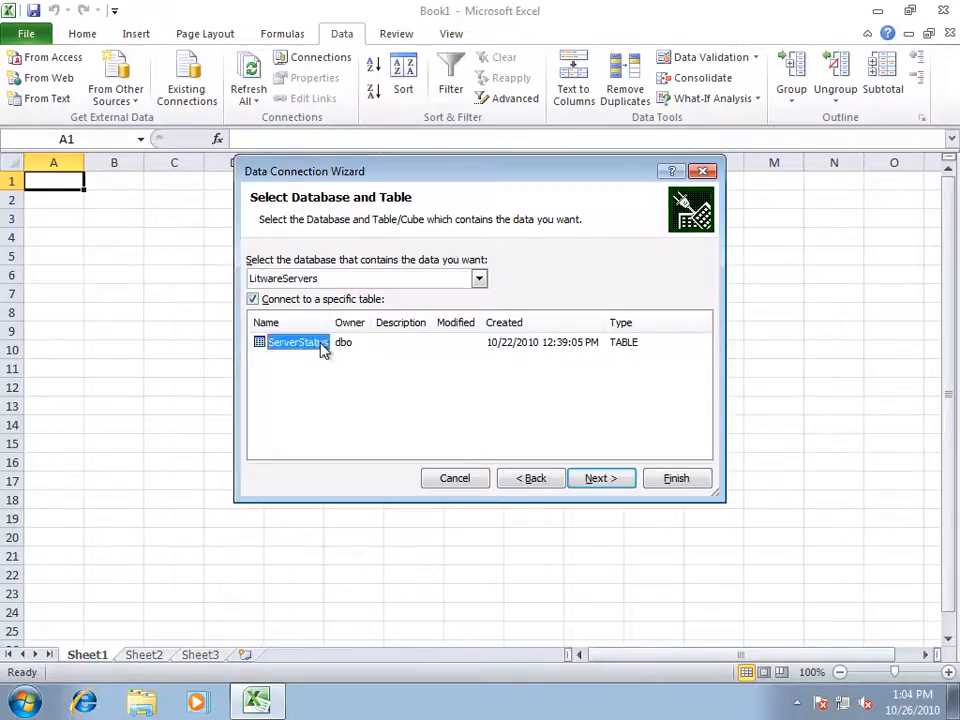
{"action": "left_click", "coordinate": [602, 479]}
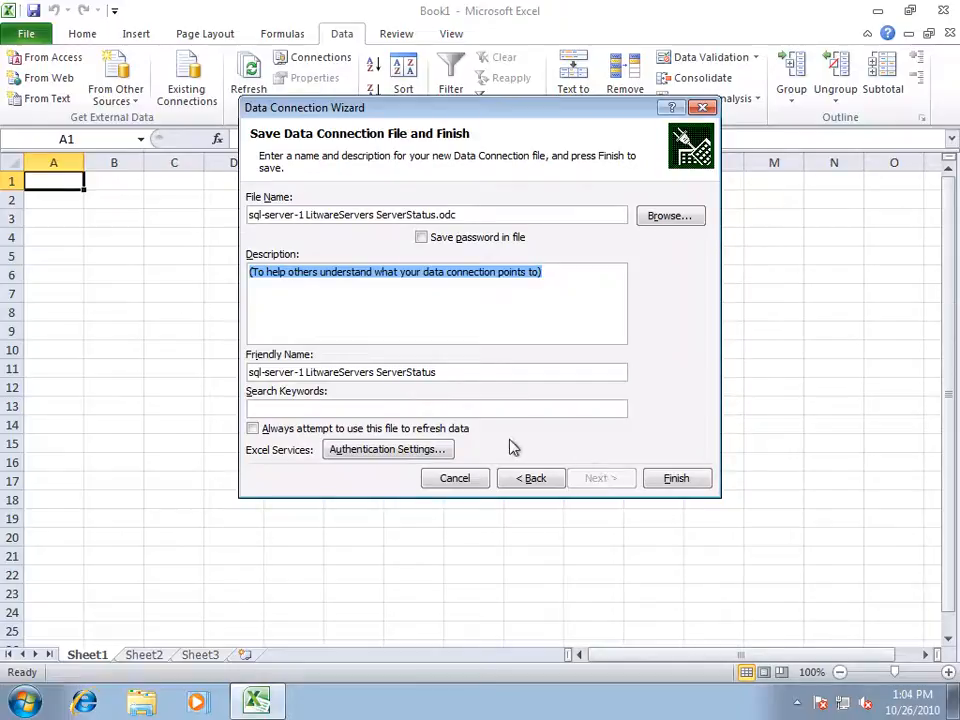
Set the Excel Services authentication to SSS with SSS ID SQLAuth and finish the connection wizard.
{"action": "left_click", "coordinate": [378, 455]}
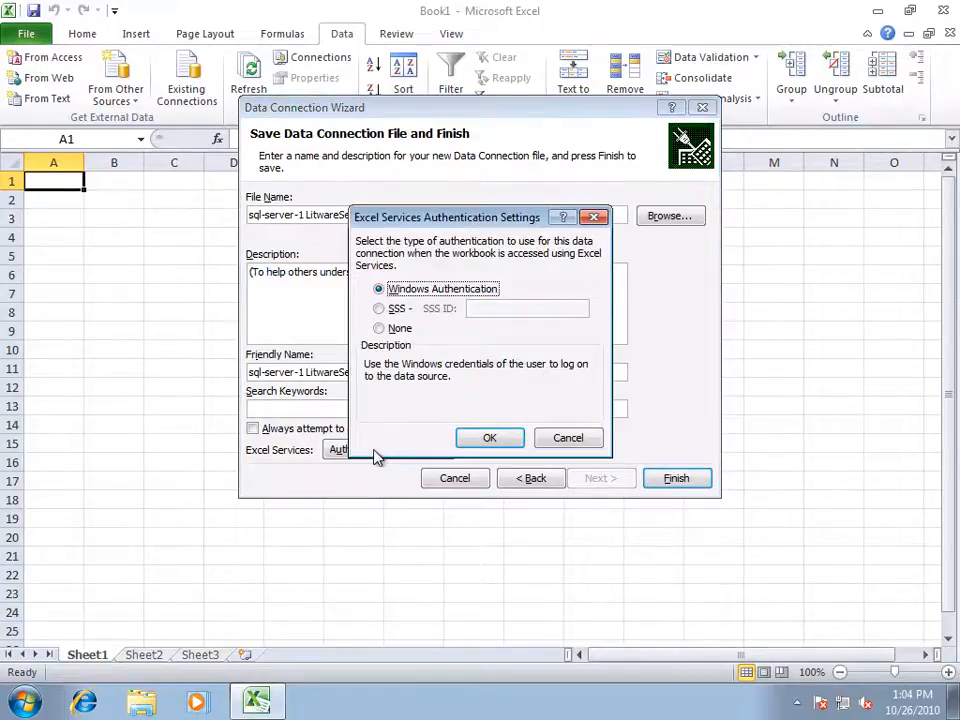
{"action": "left_click", "coordinate": [379, 309]}
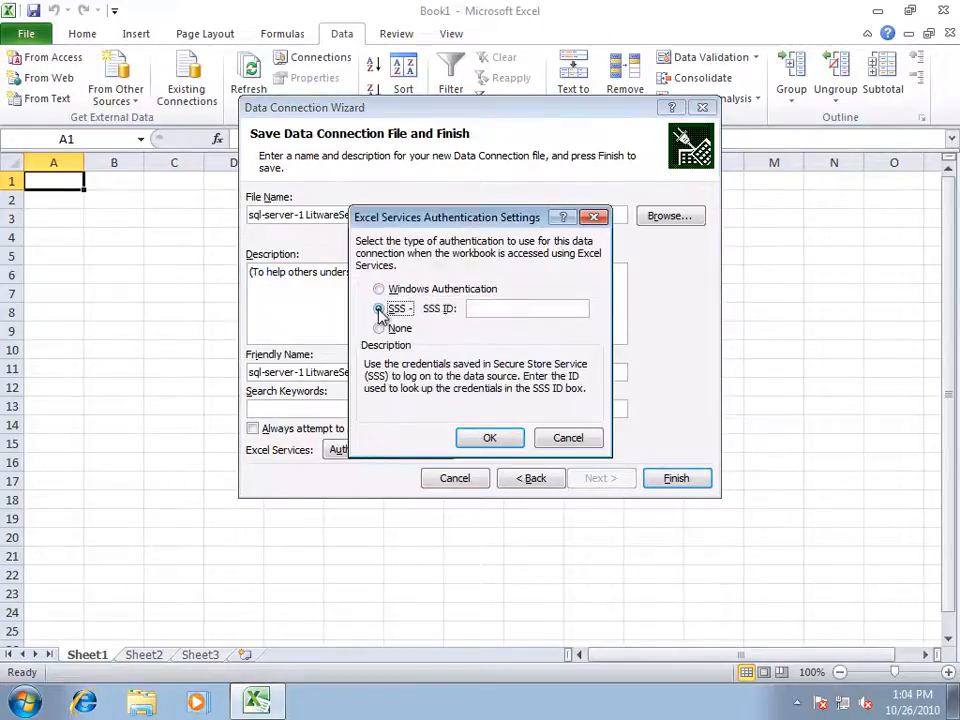
{"action": "left_click", "coordinate": [476, 308]}
{"action": "type", "text": "SQLAuth"}
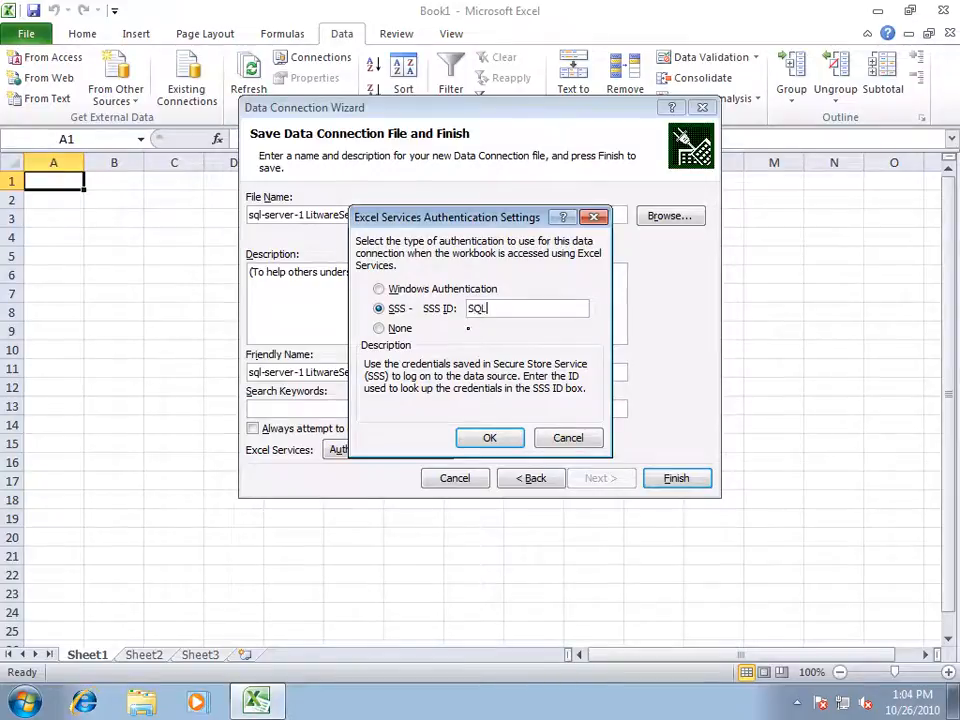
{"action": "left_click", "coordinate": [490, 437]}
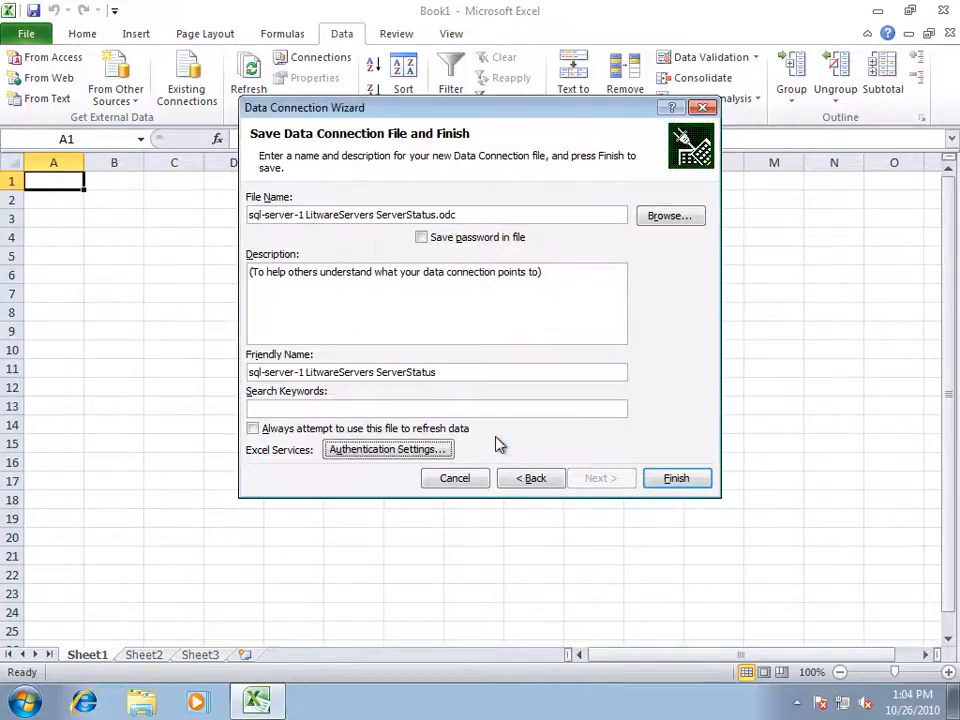
{"action": "left_click", "coordinate": [673, 478]}
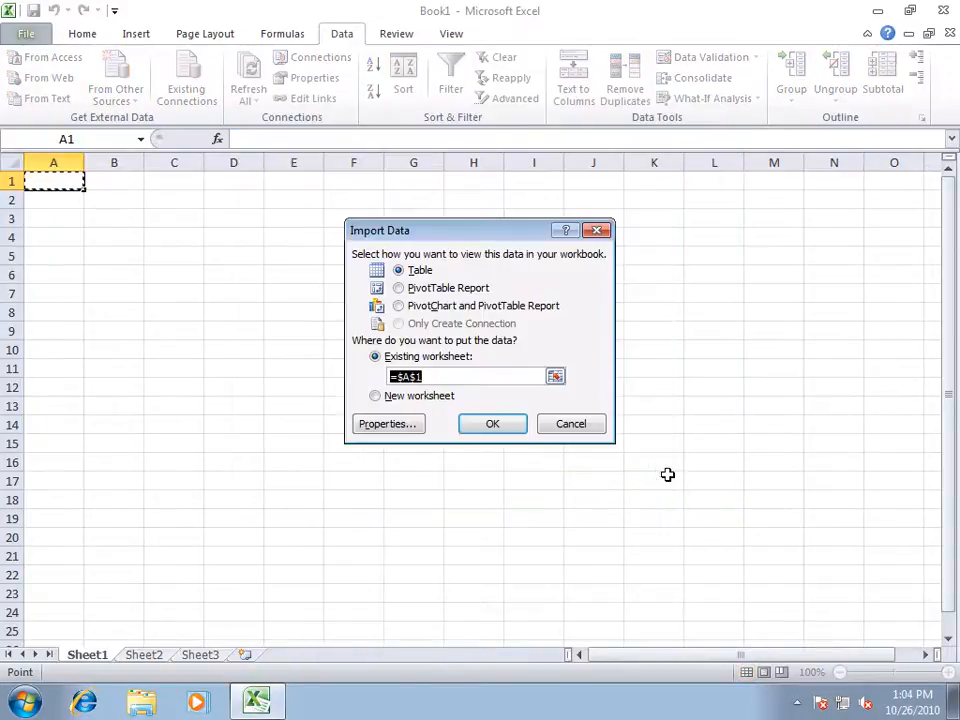
Import the data as a PivotTable report in the existing worksheet, entering the SQL login password.
{"action": "left_click", "coordinate": [399, 288]}
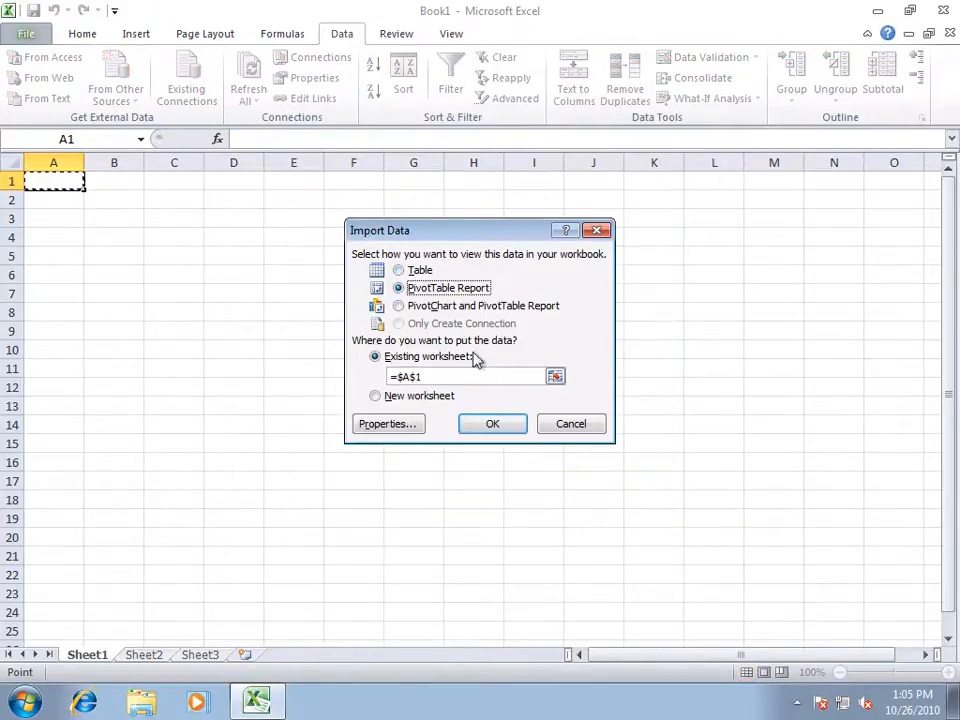
{"action": "left_click", "coordinate": [493, 425]}
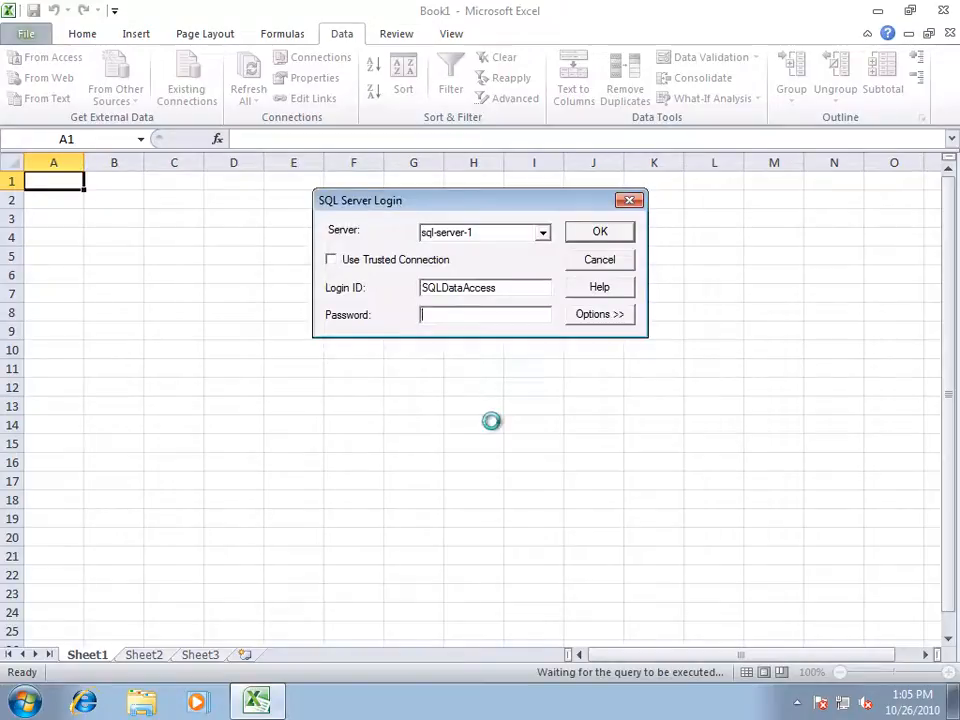
{"action": "type", "text": "**********"}
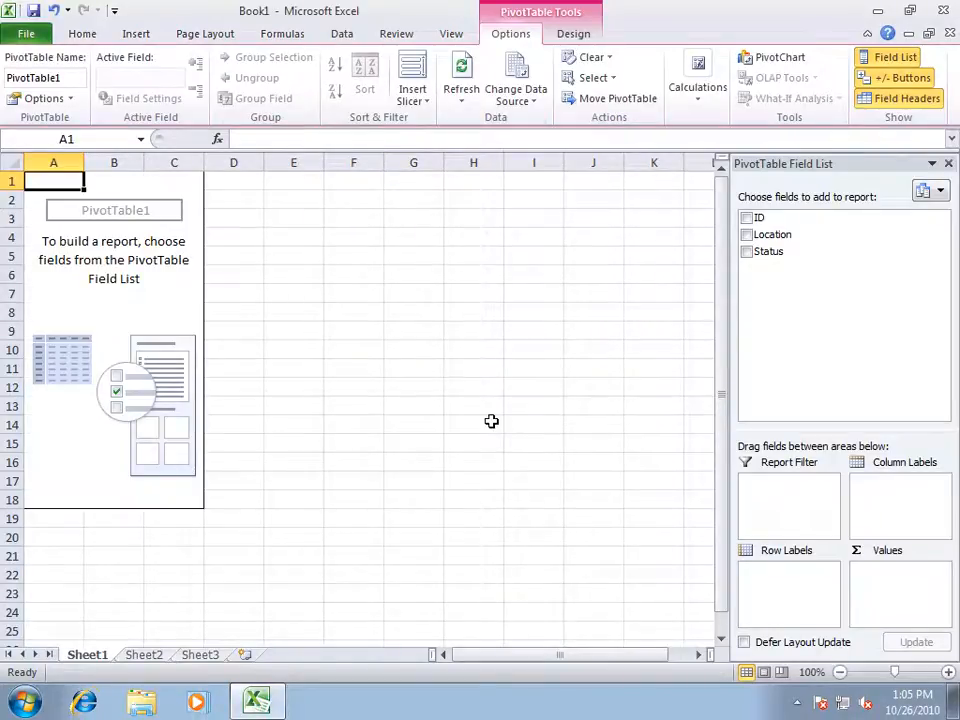
Add the Location and Status fields to the PivotTable.
{"action": "left_click", "coordinate": [747, 236]}
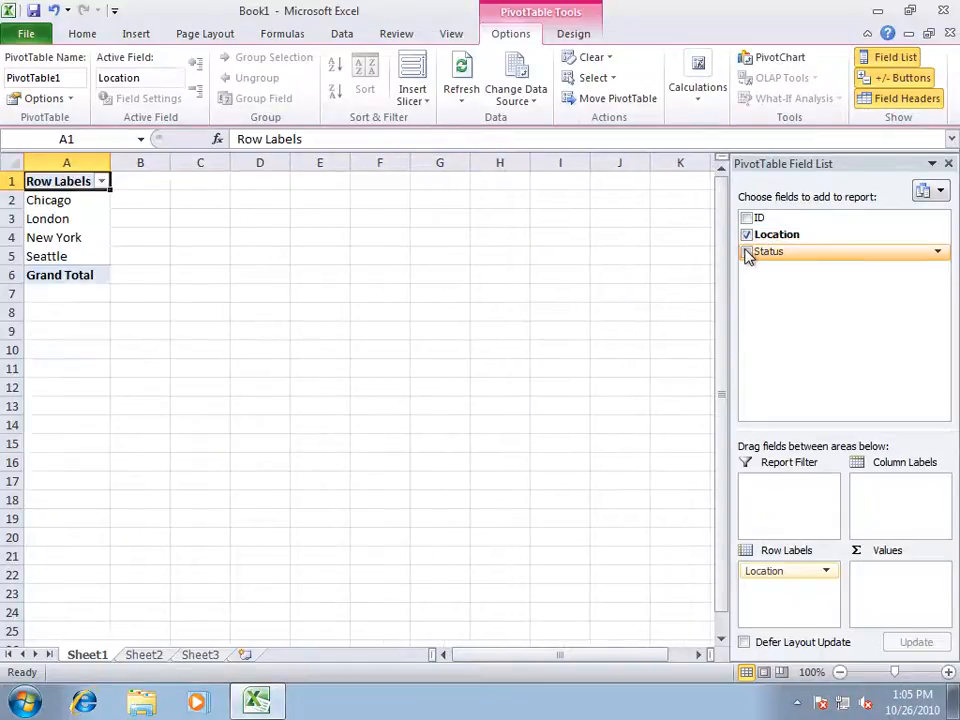
{"action": "left_click", "coordinate": [745, 251]}
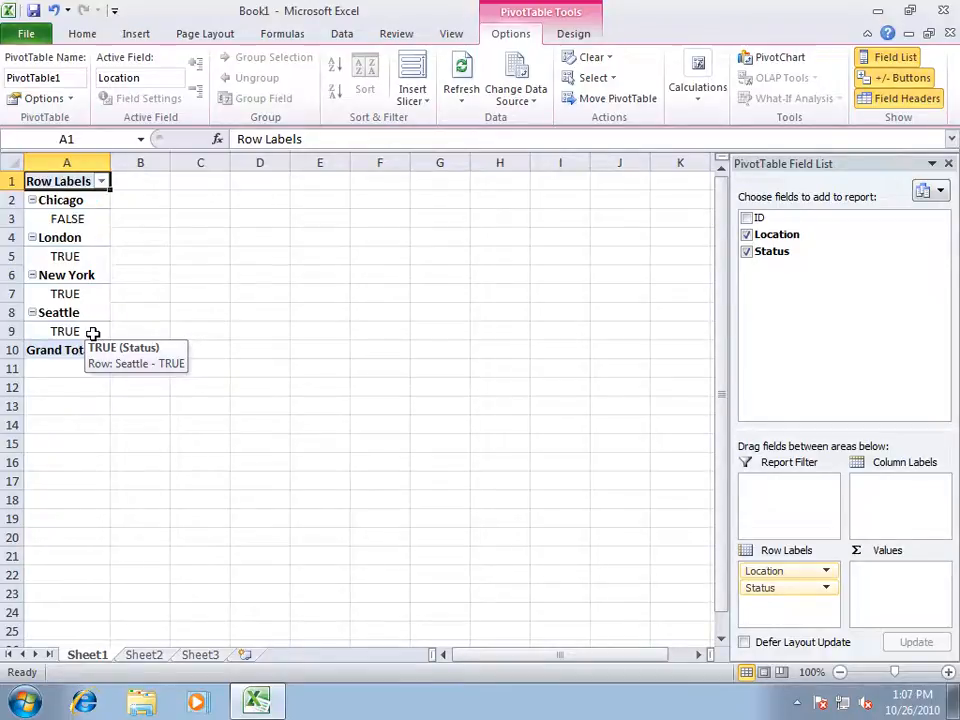
Open the workbook connection's properties and review its Excel Services authentication settings.
{"action": "left_click", "coordinate": [354, 40]}
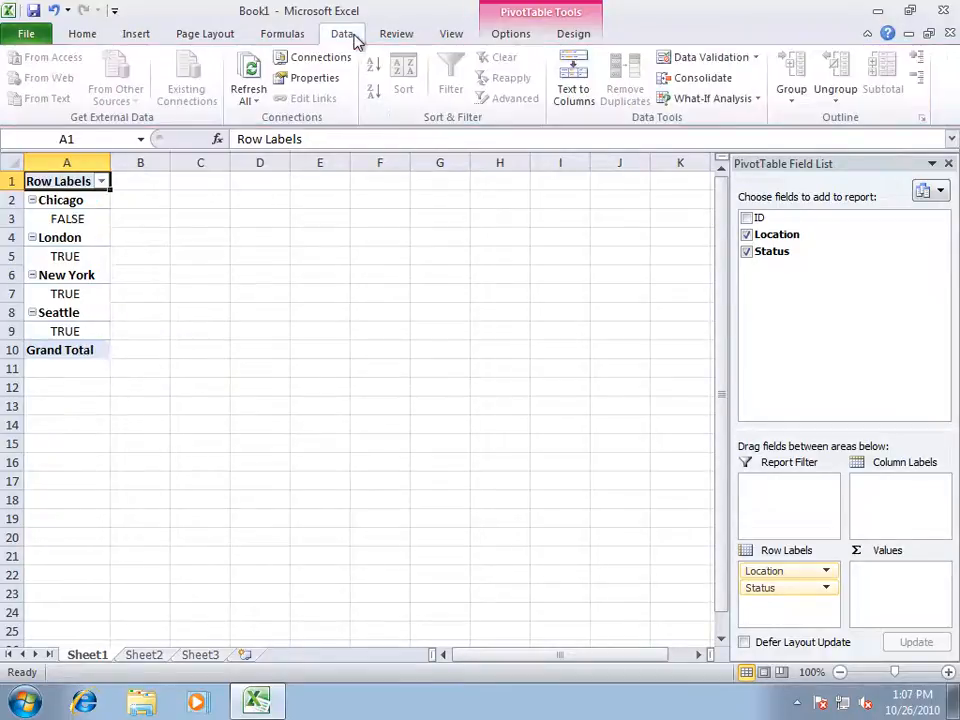
{"action": "left_click", "coordinate": [333, 59]}
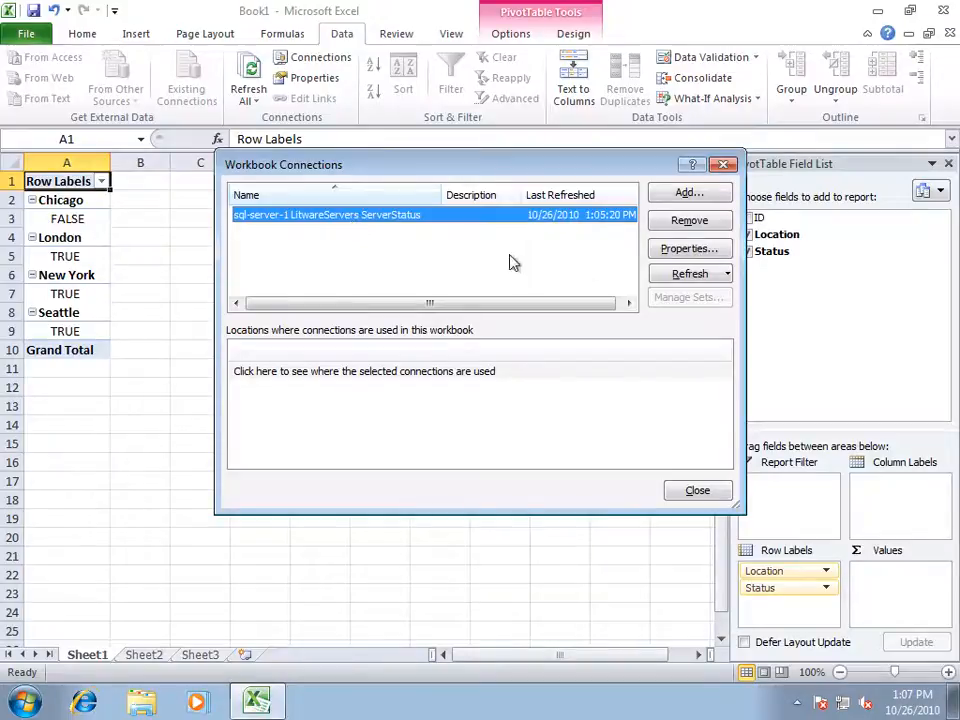
{"action": "left_click", "coordinate": [664, 252]}
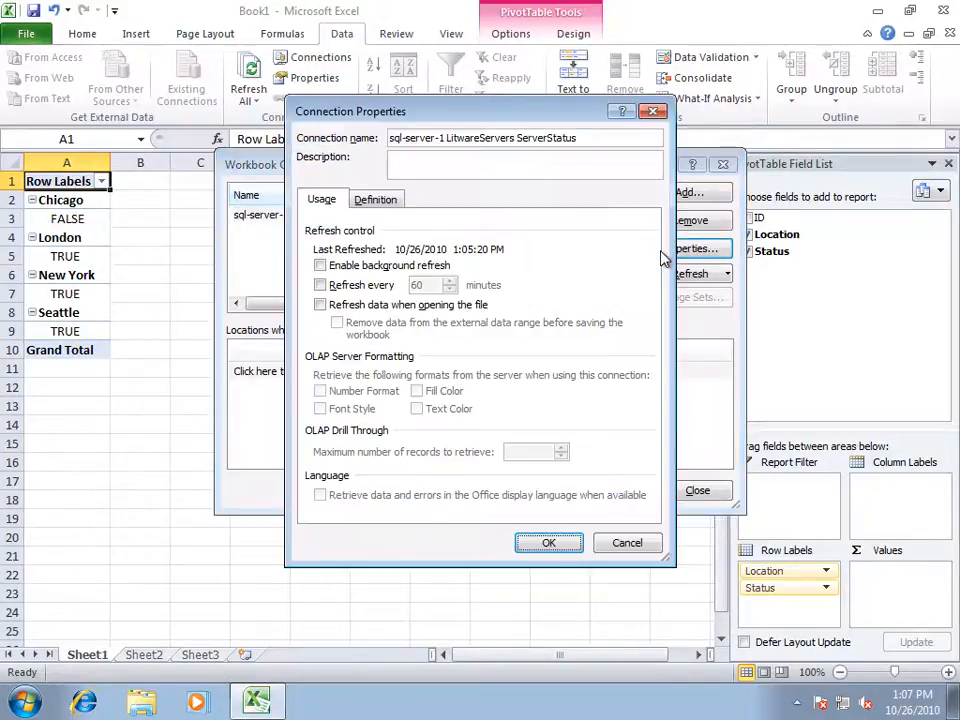
{"action": "left_click", "coordinate": [377, 200]}
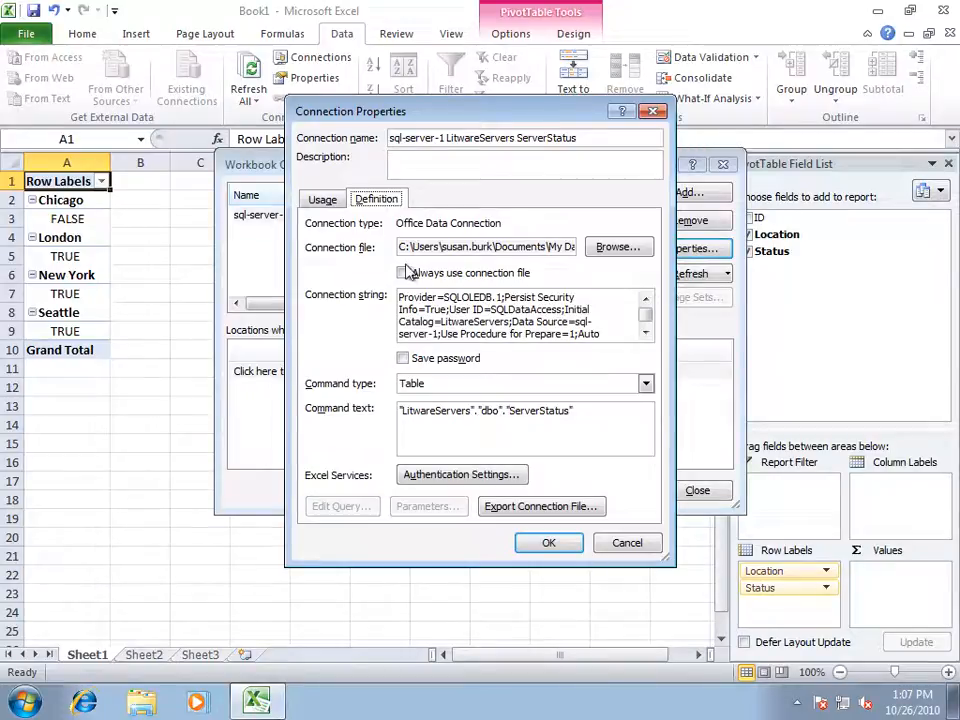
{"action": "left_click", "coordinate": [459, 476]}
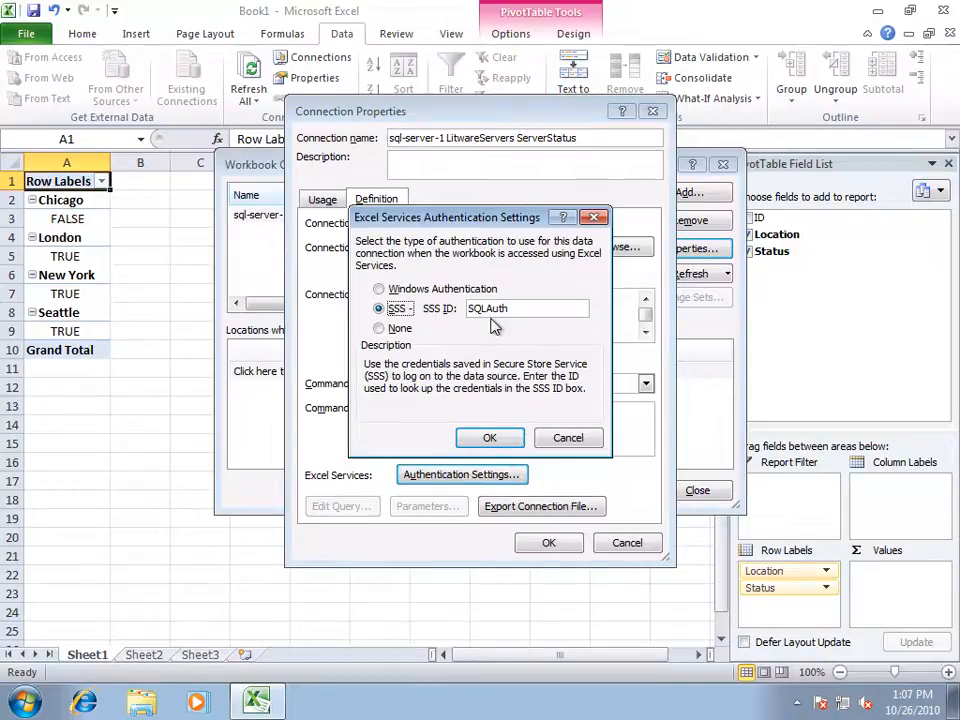
{"action": "left_click", "coordinate": [549, 442]}
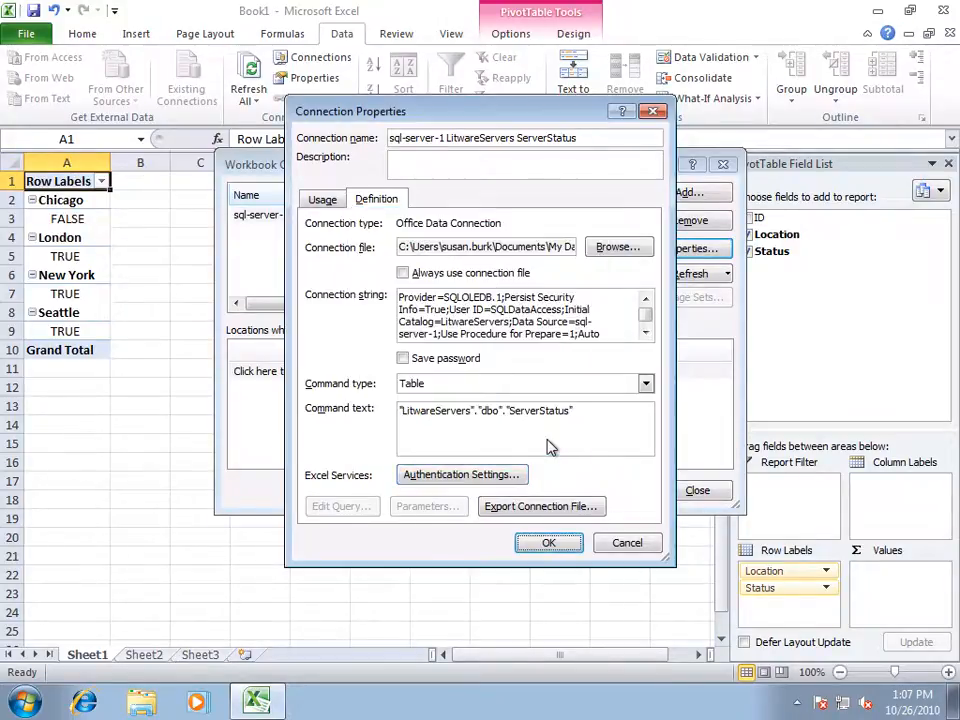
{"action": "left_click", "coordinate": [545, 507]}
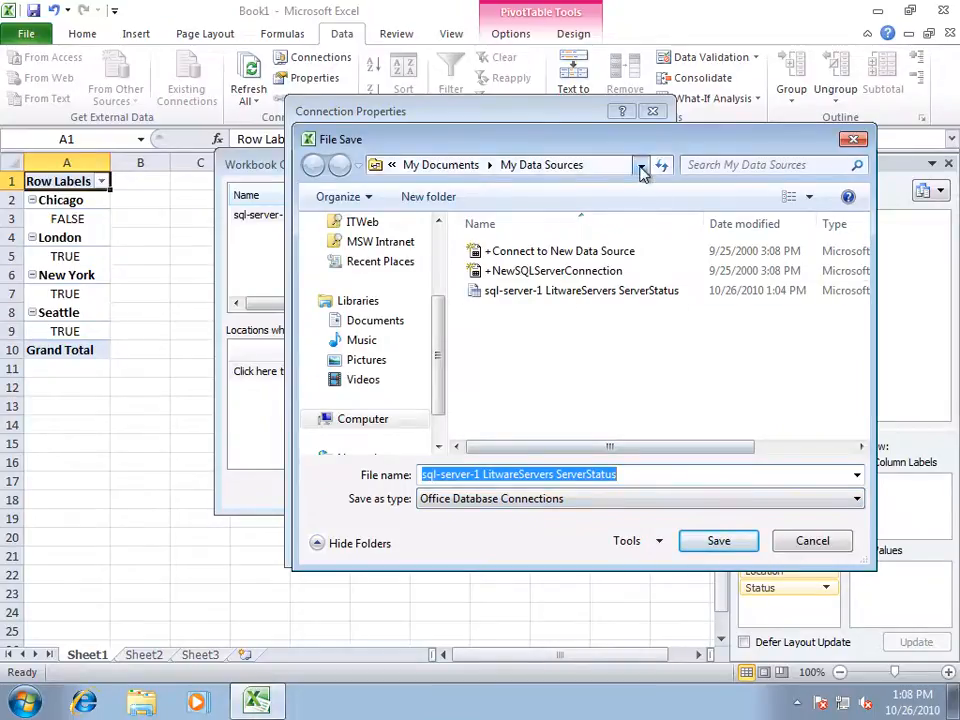
{"action": "left_click", "coordinate": [642, 170]}
{"action": "type", "text": "http://app-server-1/Data%20Connections"}
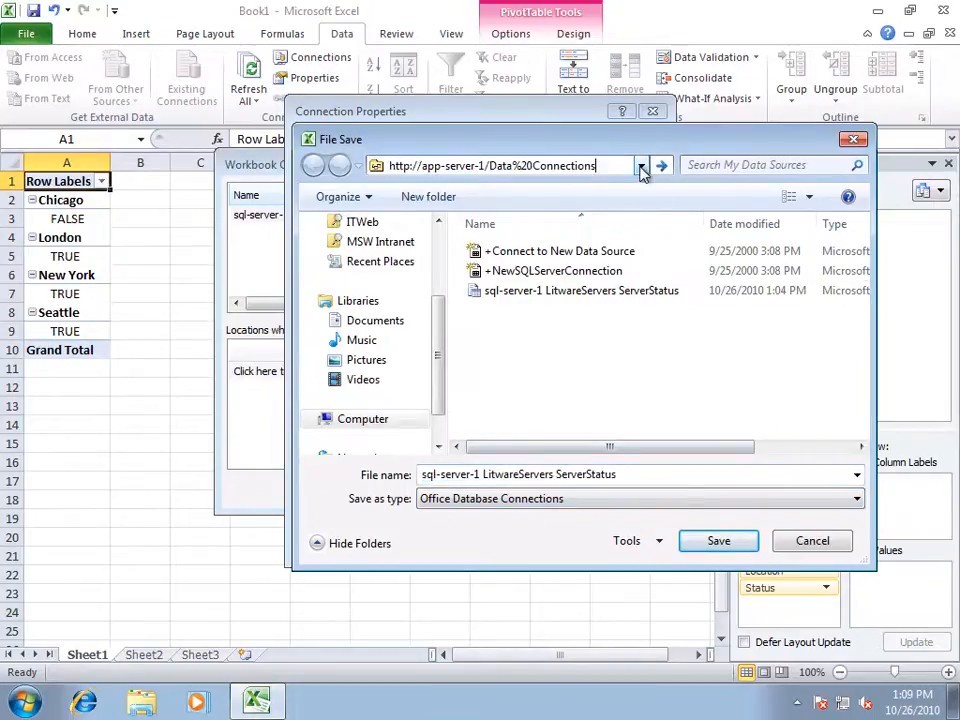
{"action": "key", "text": "Return"}
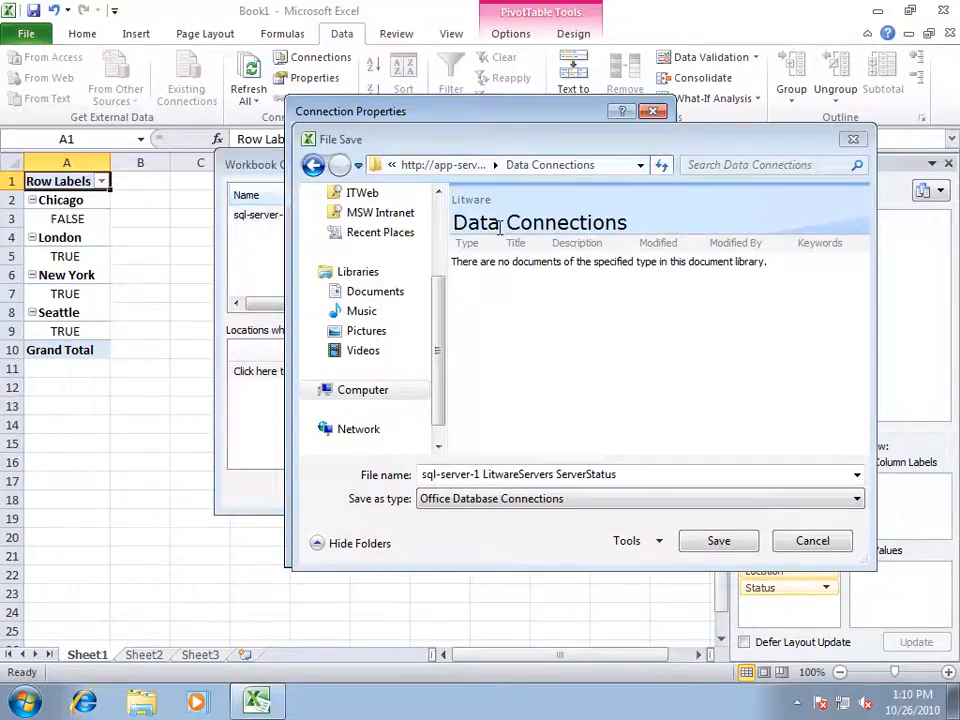
{"action": "triple_click", "coordinate": [557, 474]}
{"action": "type", "text": "ServerStatus-Excel"}
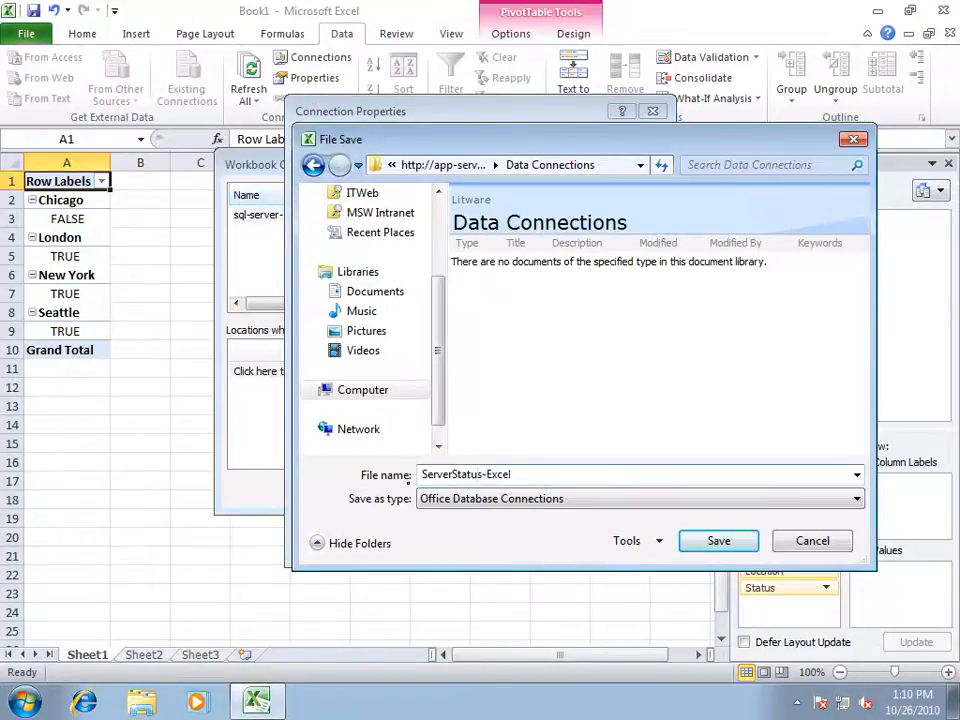
{"action": "left_click", "coordinate": [698, 545]}
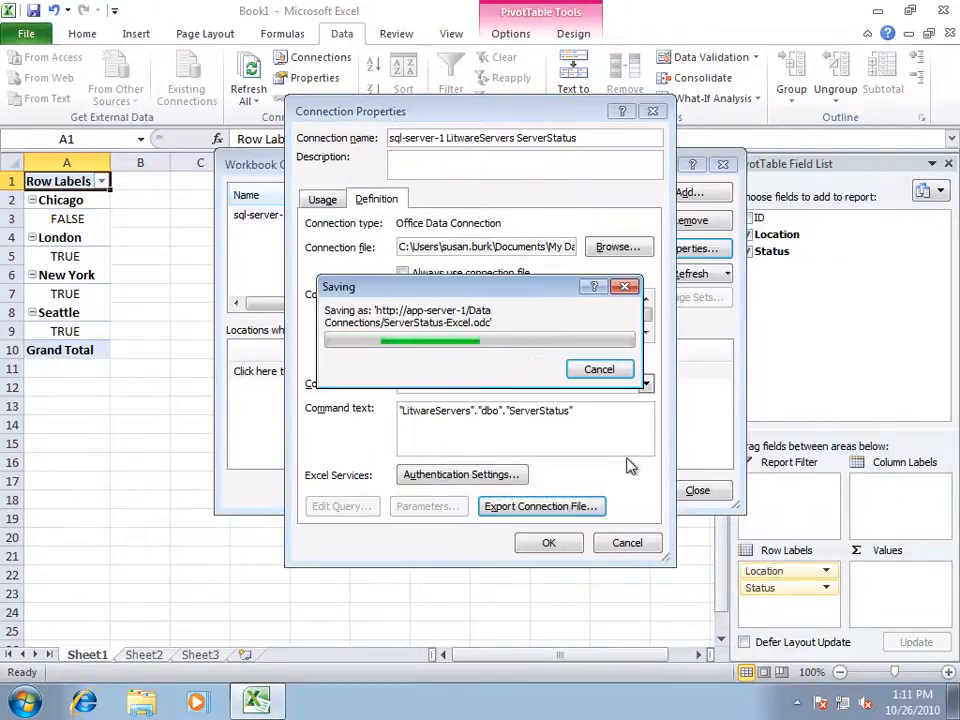
{"action": "left_click", "coordinate": [630, 543]}
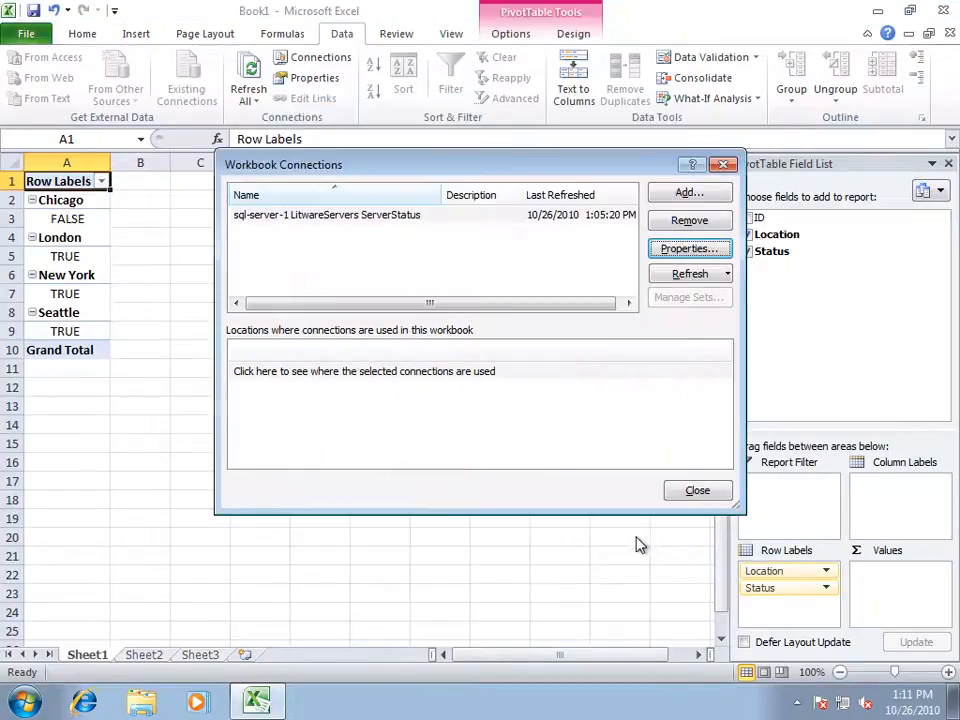
{"action": "left_click", "coordinate": [694, 490]}
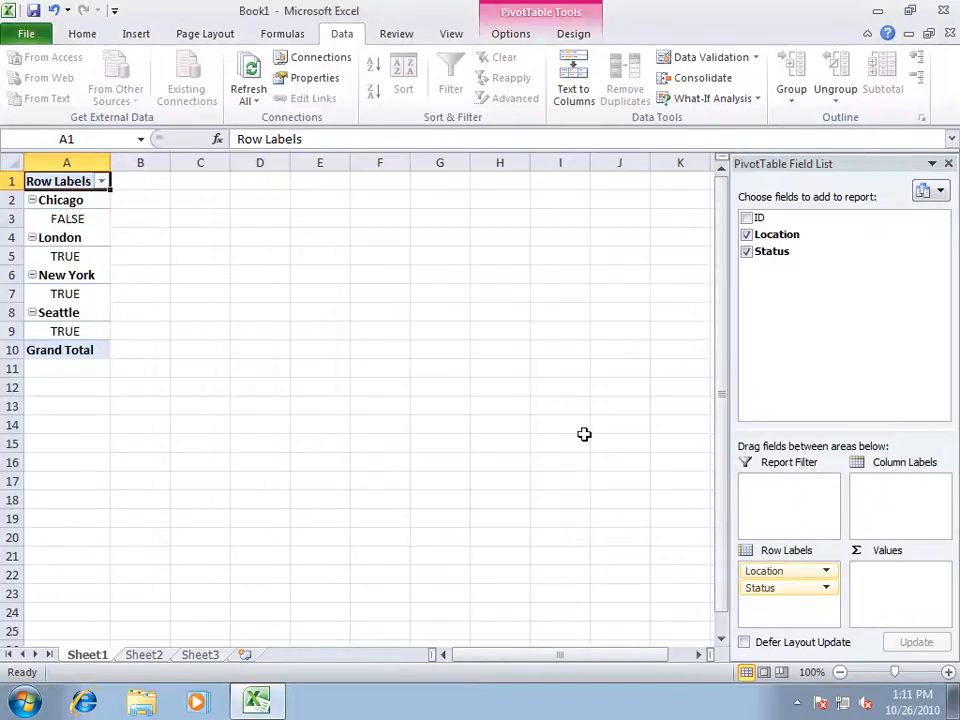
Save the workbook to the SharePoint Shared Documents library as Server Status.
{"action": "left_click", "coordinate": [30, 36]}
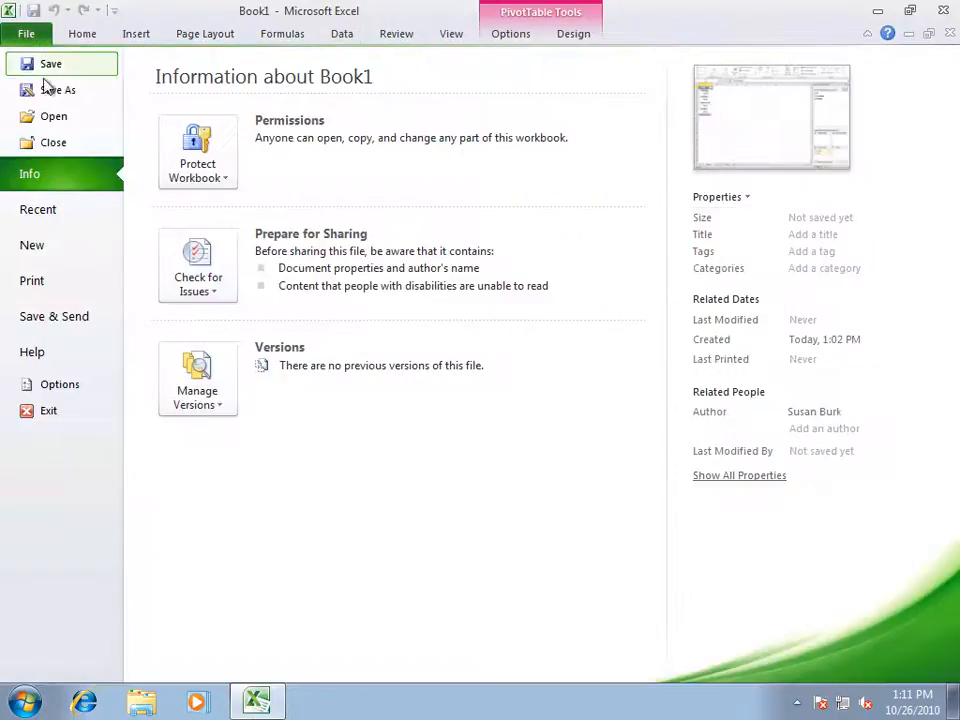
{"action": "left_click", "coordinate": [57, 320]}
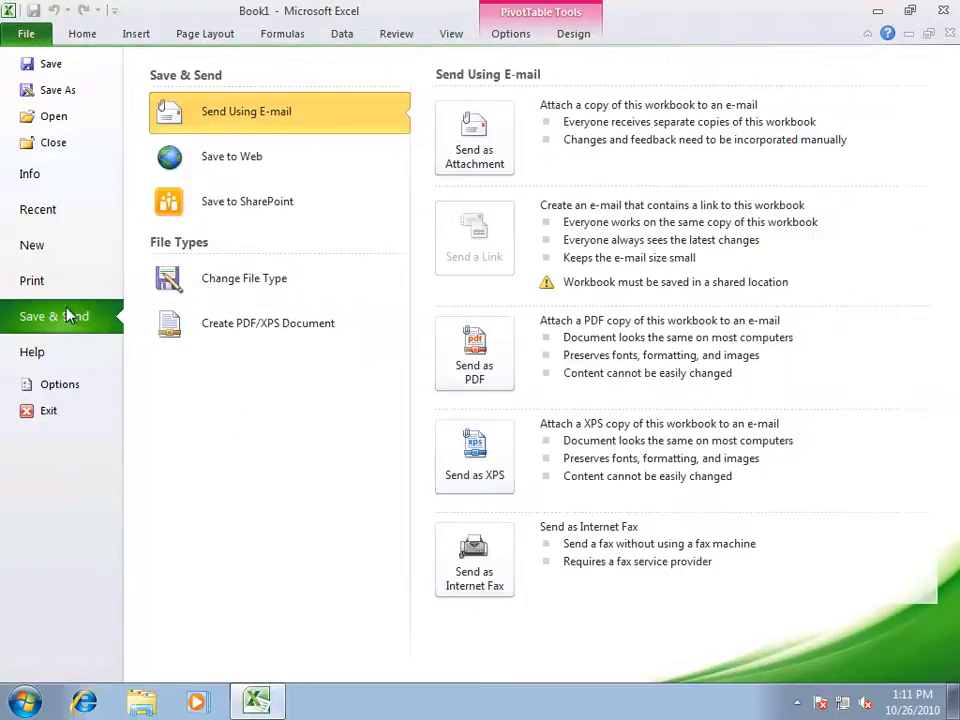
{"action": "left_click", "coordinate": [228, 214]}
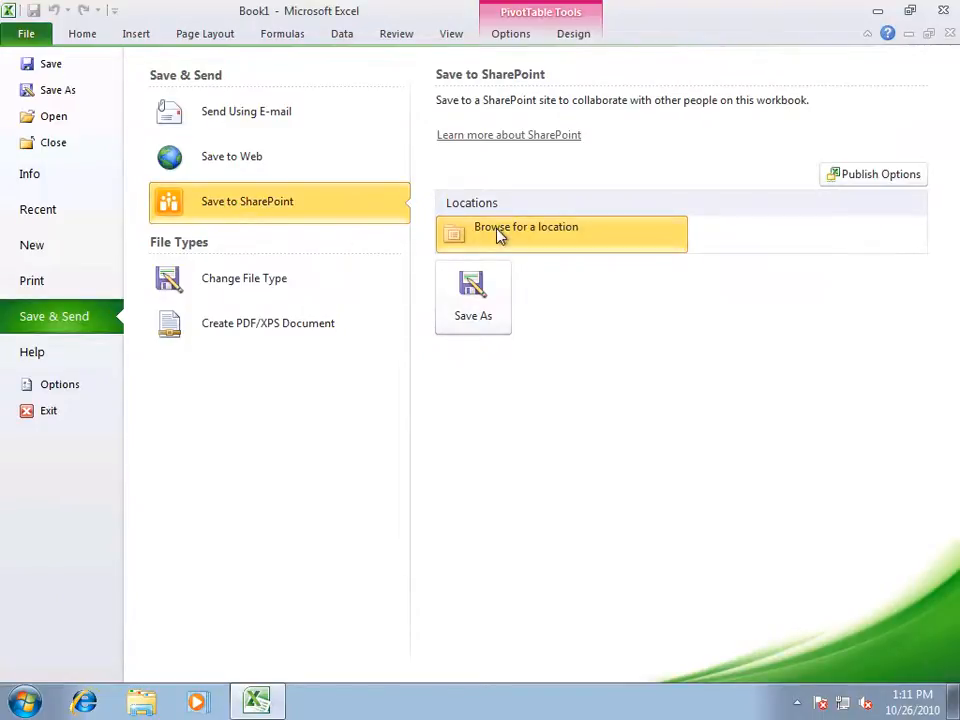
{"action": "left_click", "coordinate": [473, 295]}
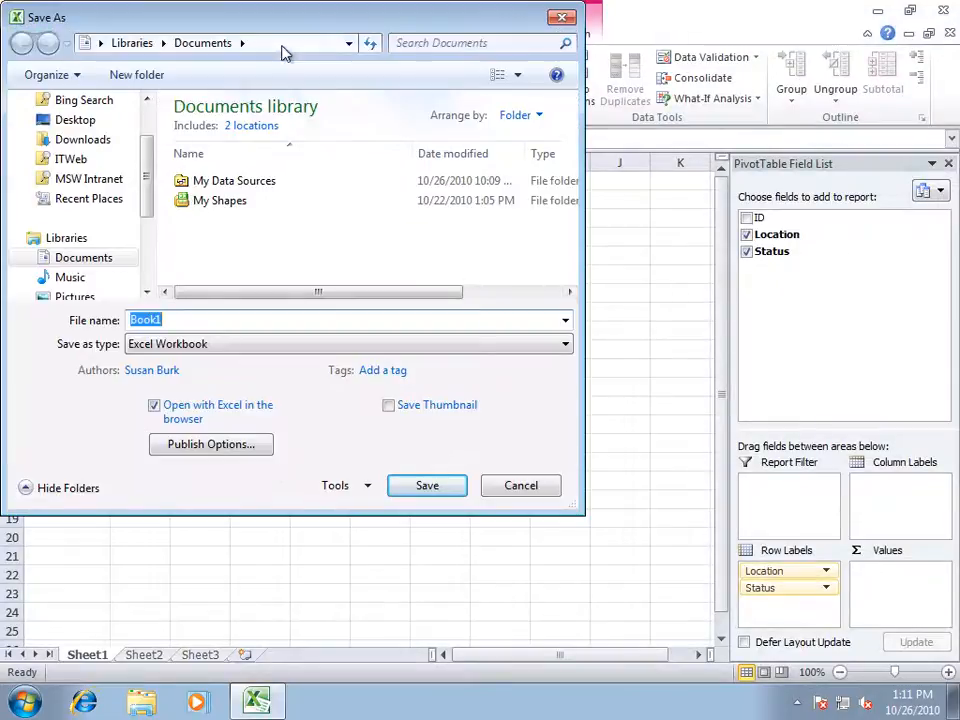
{"action": "left_click", "coordinate": [283, 45]}
{"action": "key", "text": "Return"}
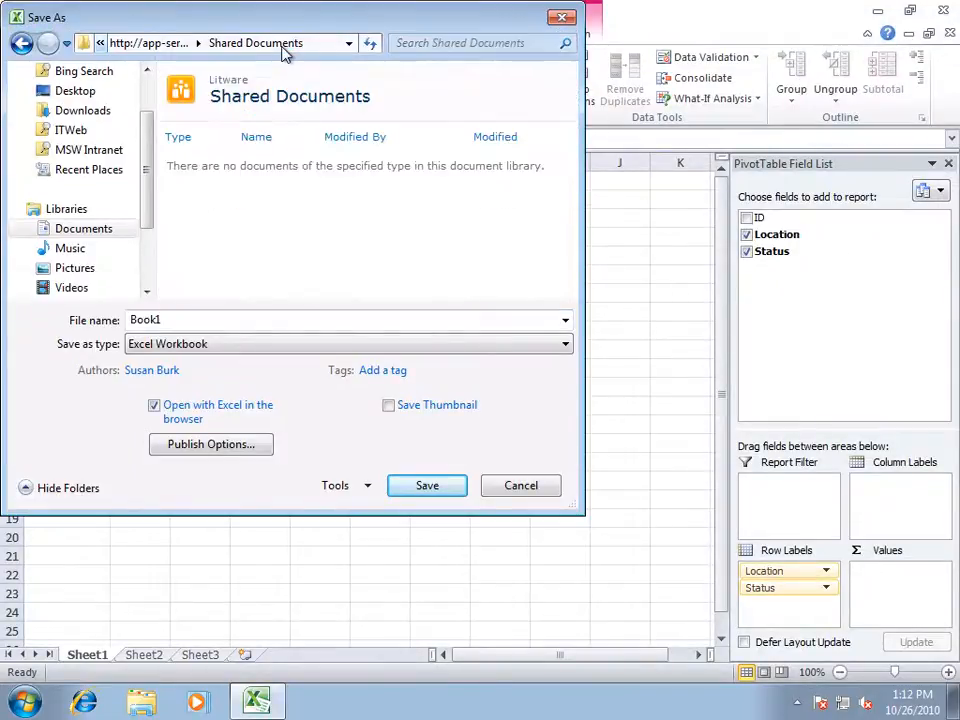
{"action": "double_click", "coordinate": [141, 319]}
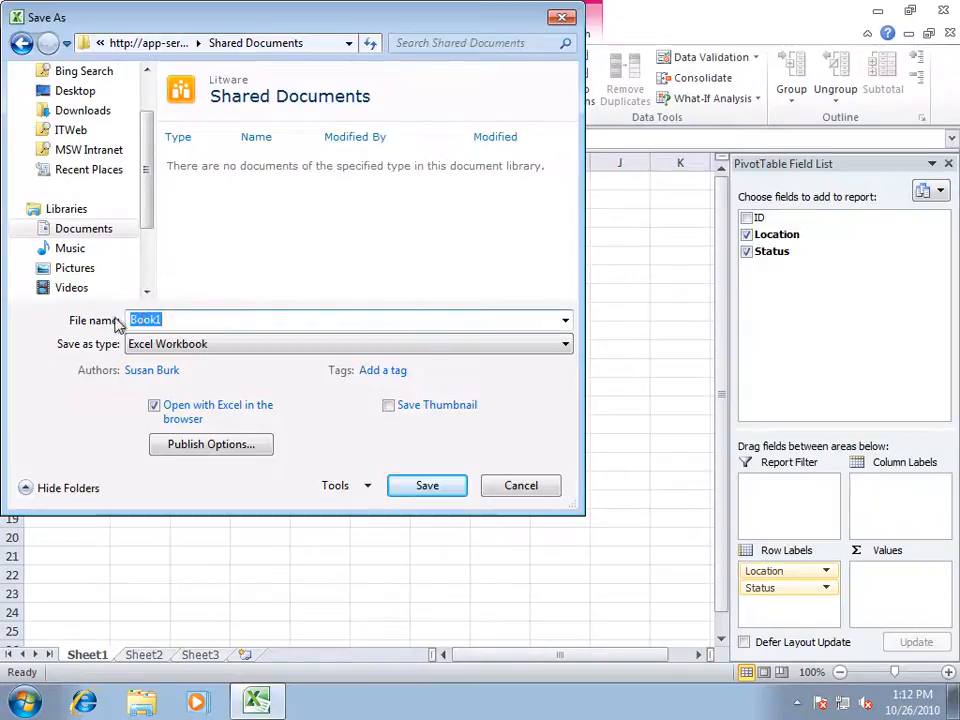
{"action": "type", "text": "Server Status"}
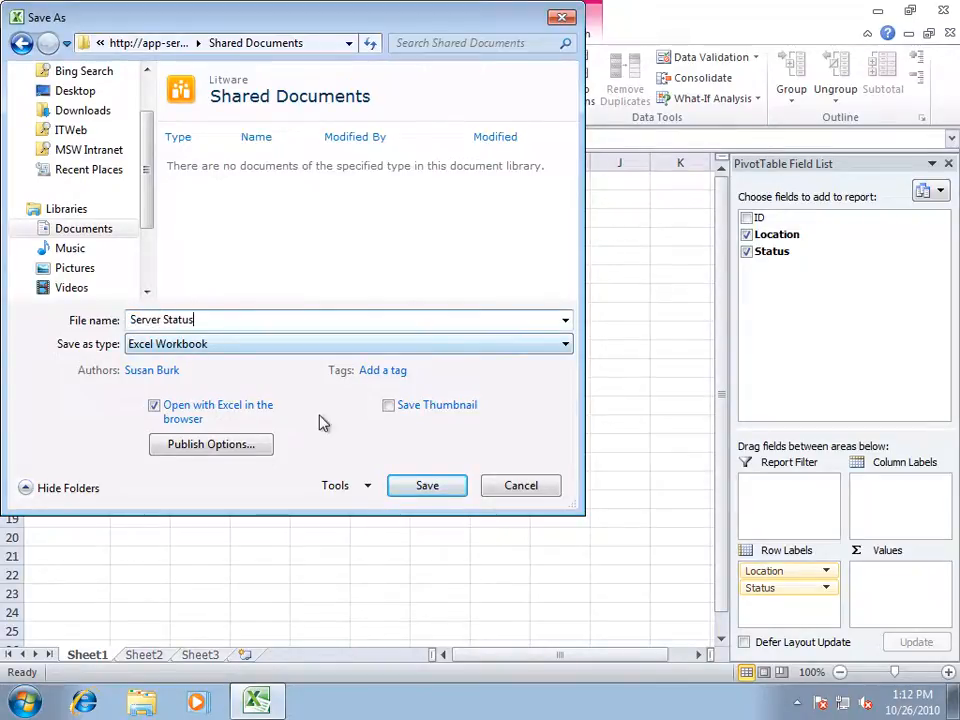
{"action": "left_click", "coordinate": [426, 486]}
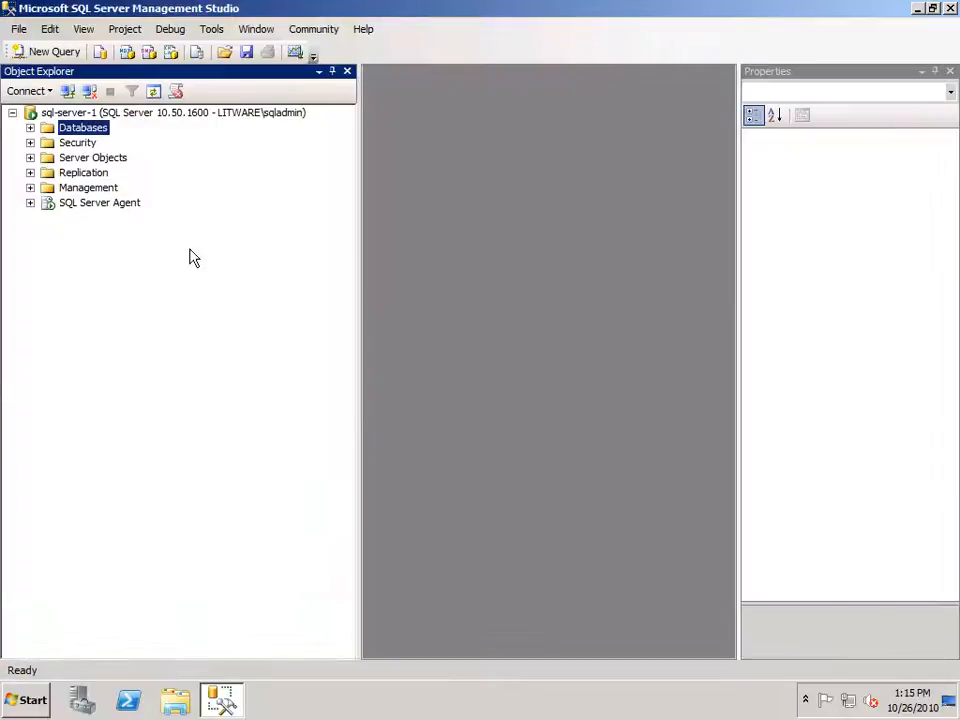
In SQL Server Management Studio, edit the ServerStatus table rows and set Chicago's Status to True.
{"action": "left_click", "coordinate": [30, 128]}
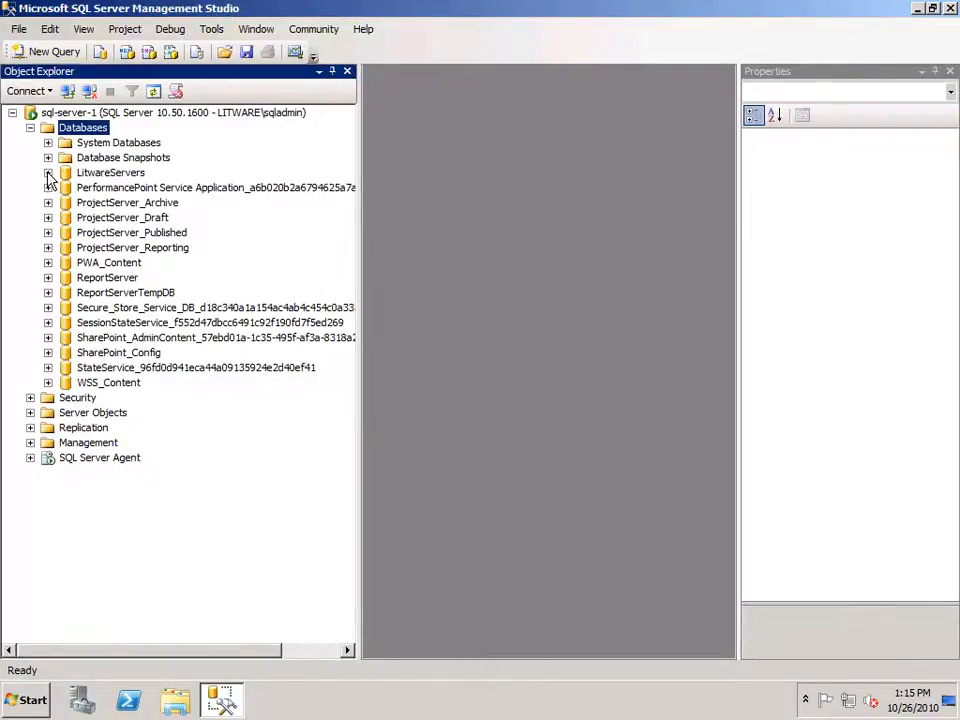
{"action": "left_click", "coordinate": [48, 173]}
{"action": "left_click", "coordinate": [66, 203]}
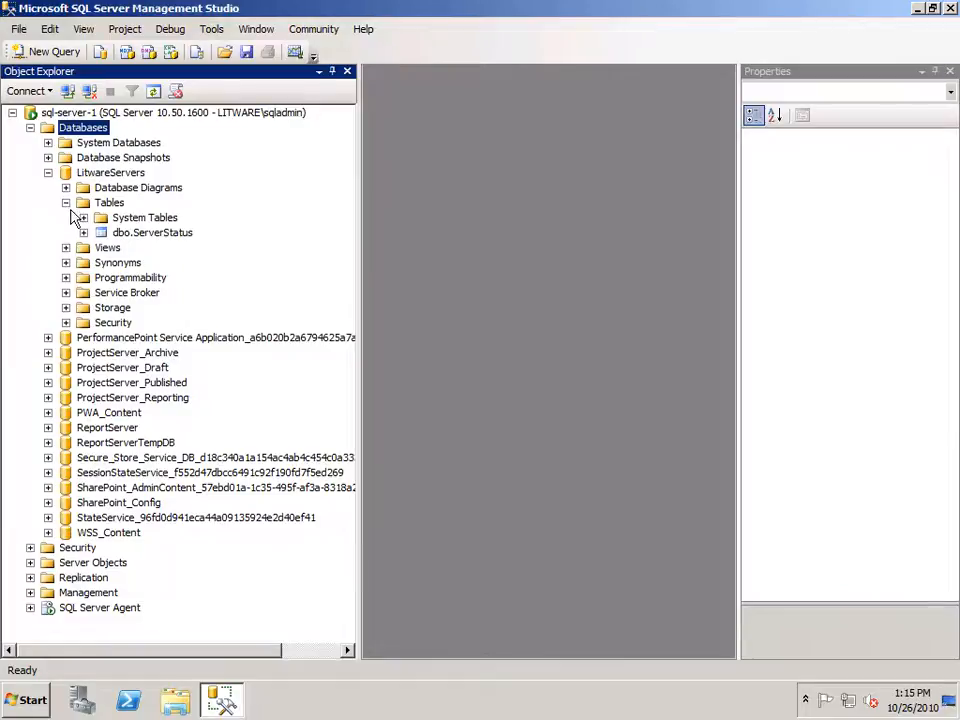
{"action": "right_click", "coordinate": [150, 236]}
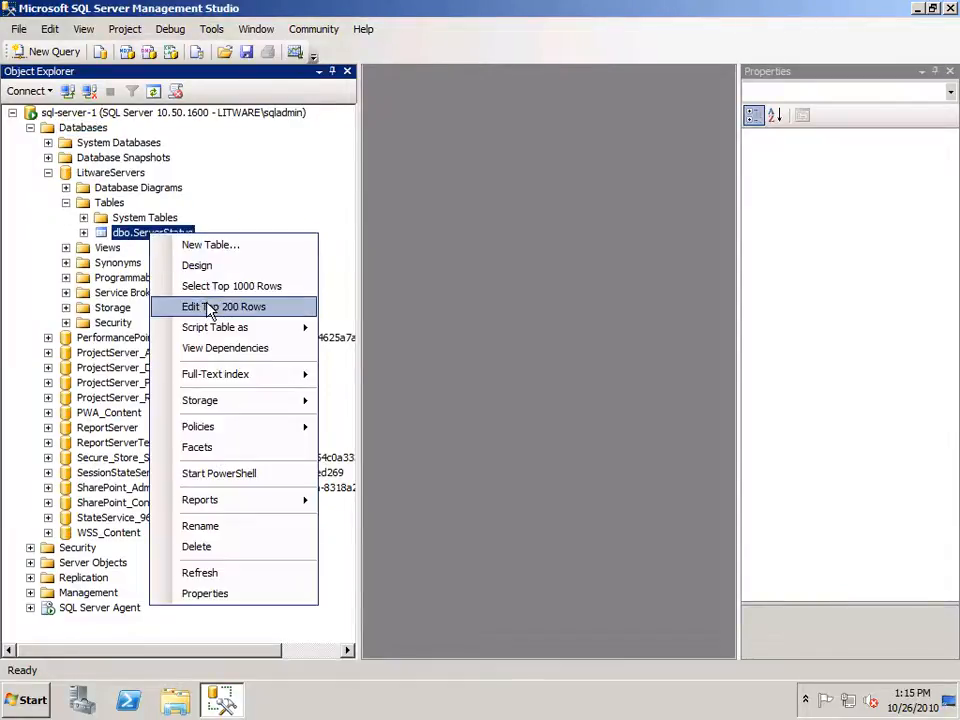
{"action": "left_click", "coordinate": [208, 306]}
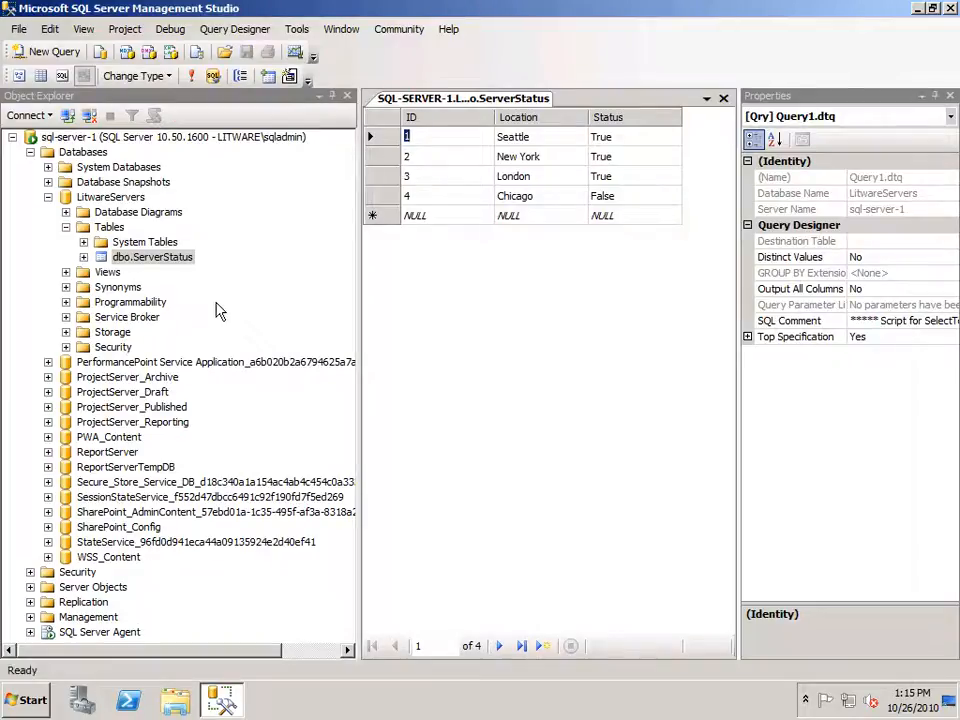
{"action": "left_click", "coordinate": [610, 198]}
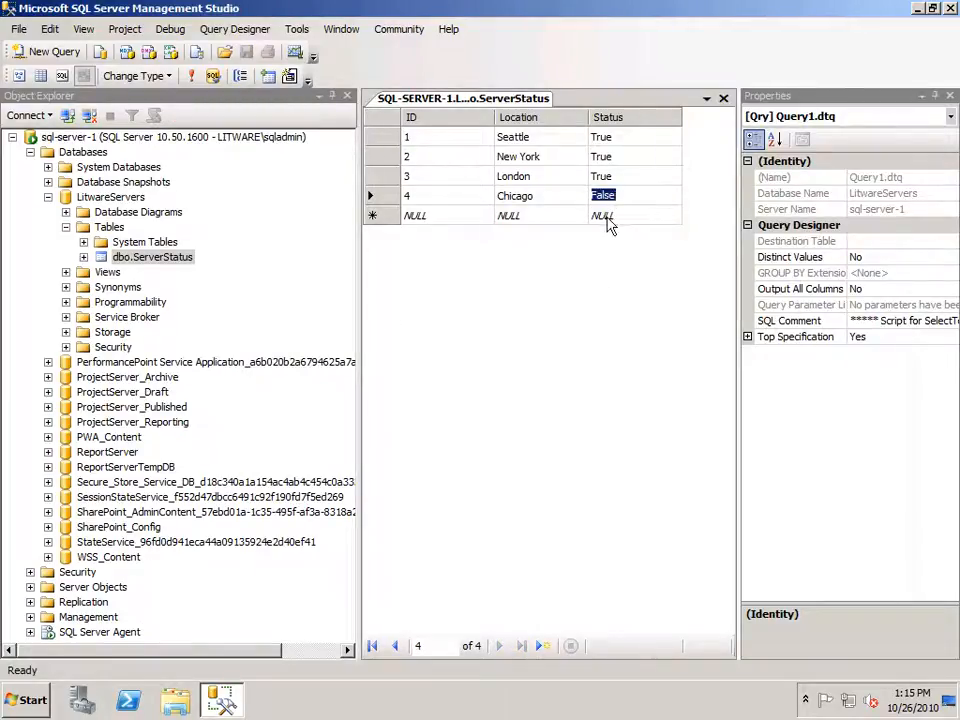
{"action": "type", "text": "True"}
{"action": "key", "text": "Tab"}
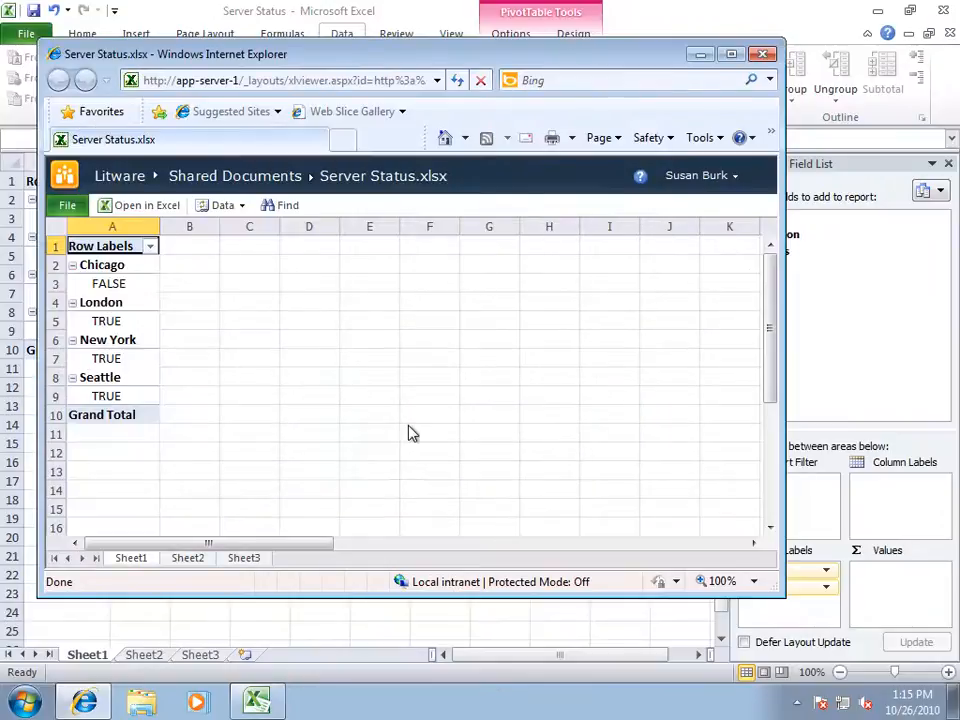
In the browser view of the workbook, refresh the selected PivotTable data connection.
{"action": "left_click", "coordinate": [242, 206]}
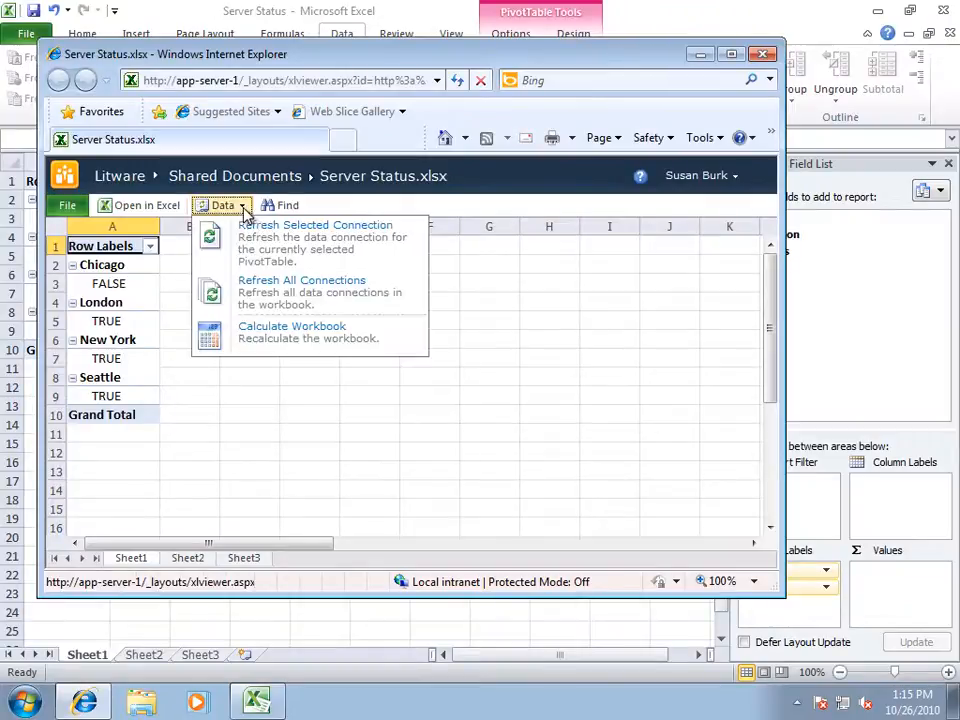
{"action": "left_click", "coordinate": [258, 232]}
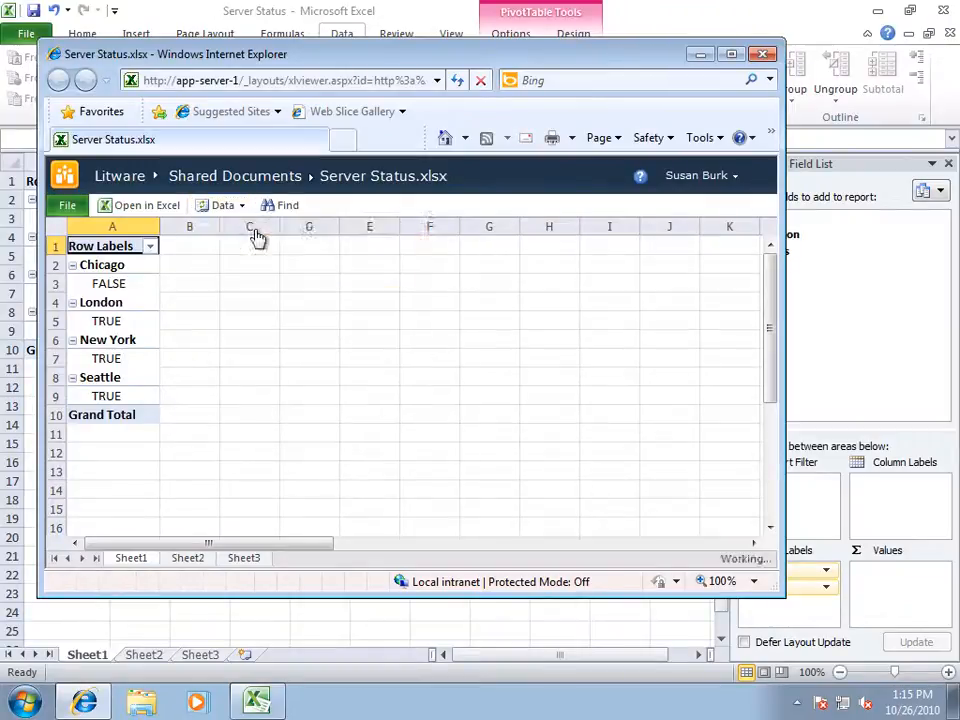